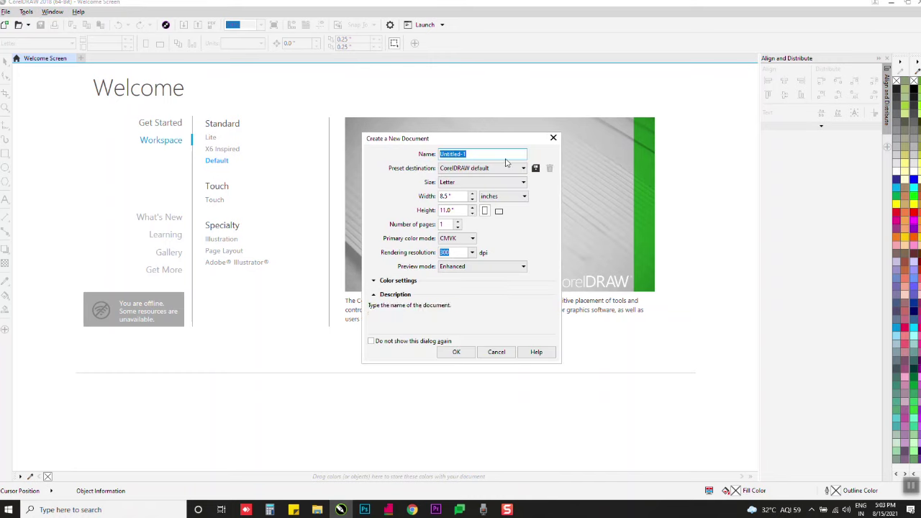
- Create a new blank A4 document in landscape orientation
{"action": "left_click", "coordinate": [499, 210]}
{"action": "left_click", "coordinate": [457, 352]}
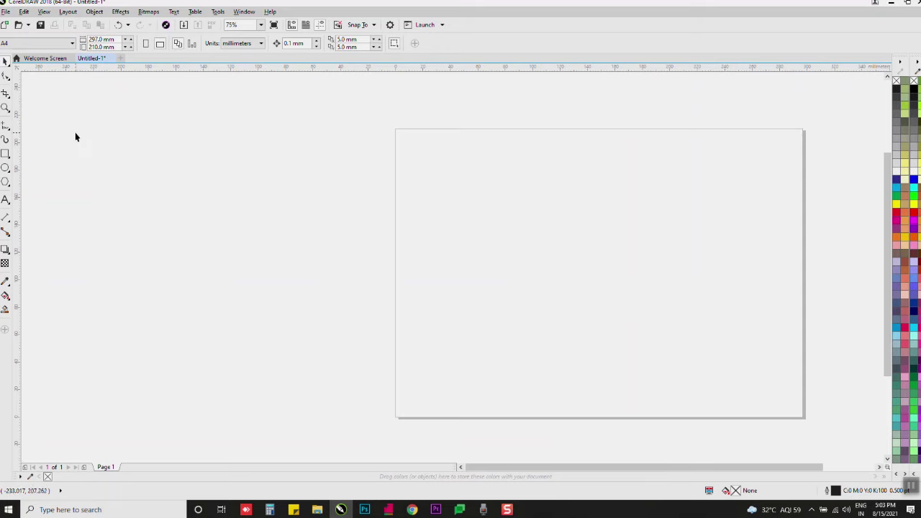
{"action": "scroll", "coordinate": [70, 130], "scroll_direction": "down", "scroll_amount": 1}
{"action": "scroll", "coordinate": [226, 136], "scroll_direction": "up", "scroll_amount": 1}
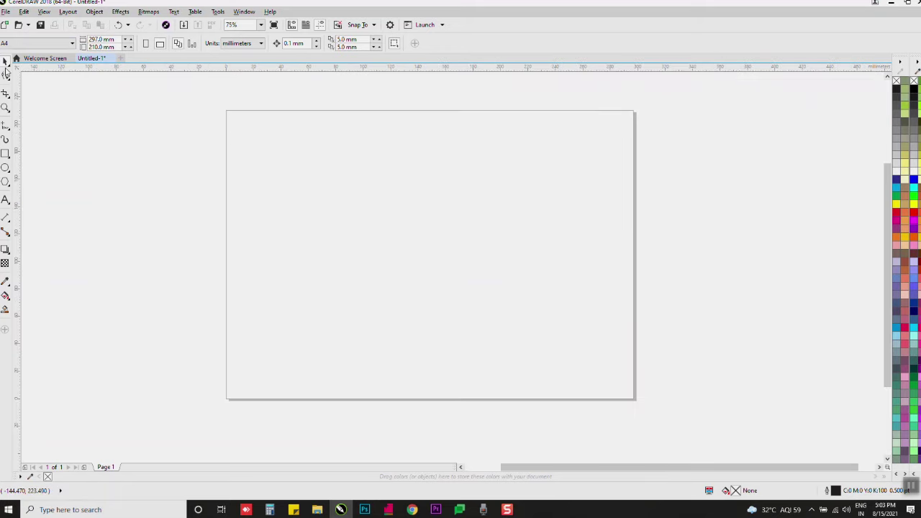
- Draw two separate rectangles in the page's upper left area, the first about 50 by 45 mm, the second about 48 by 48 mm
{"action": "left_click", "coordinate": [5, 153]}
{"action": "left_click_drag", "start_coordinate": [268, 147], "coordinate": [337, 208]}
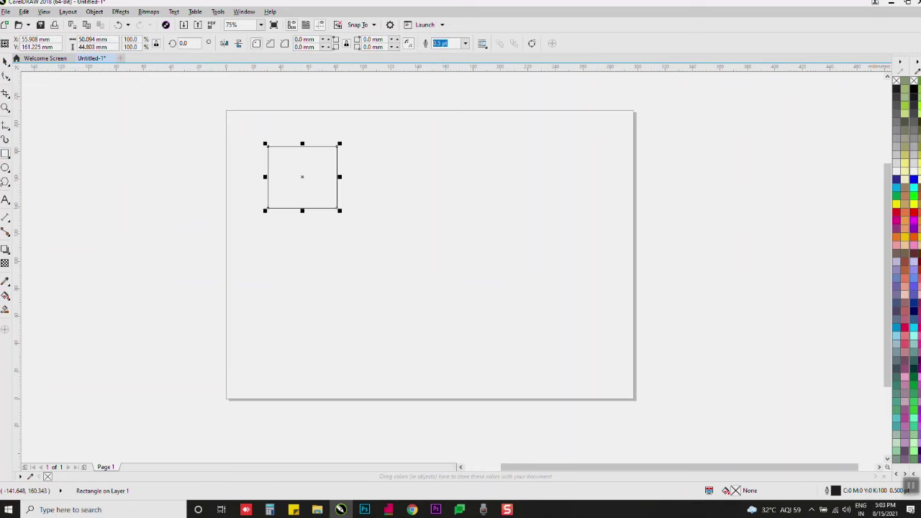
{"action": "left_click_drag", "start_coordinate": [375, 182], "coordinate": [445, 250]}
- Fill the first rectangle with lime green and the second one with dark grey
{"action": "left_click", "coordinate": [7, 62]}
{"action": "left_click_drag", "start_coordinate": [185, 120], "coordinate": [391, 228]}
{"action": "left_click", "coordinate": [918, 105]}
{"action": "left_click_drag", "start_coordinate": [728, 134], "coordinate": [379, 312]}
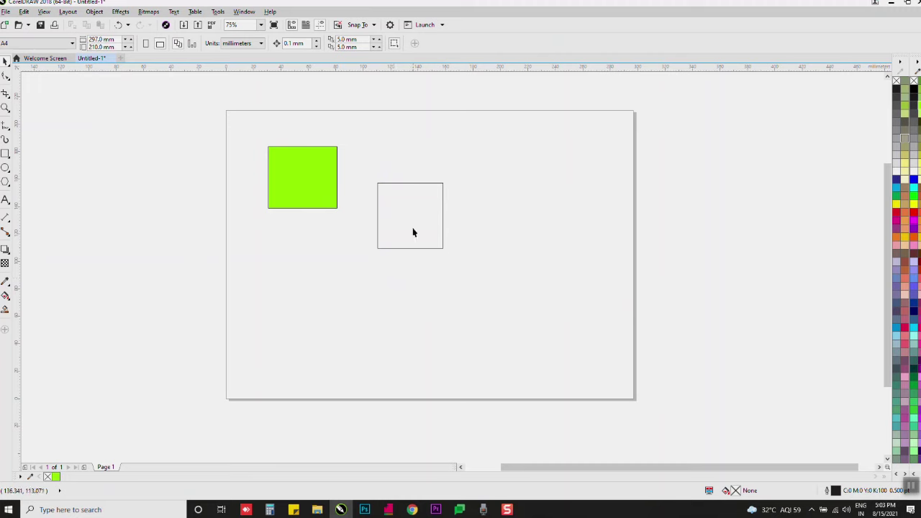
{"action": "left_click", "coordinate": [905, 97]}
- Select both rectangles and move them together slightly down and to the right on the page
{"action": "left_click_drag", "start_coordinate": [688, 137], "coordinate": [197, 349]}
{"action": "left_click_drag", "start_coordinate": [302, 180], "coordinate": [328, 221]}
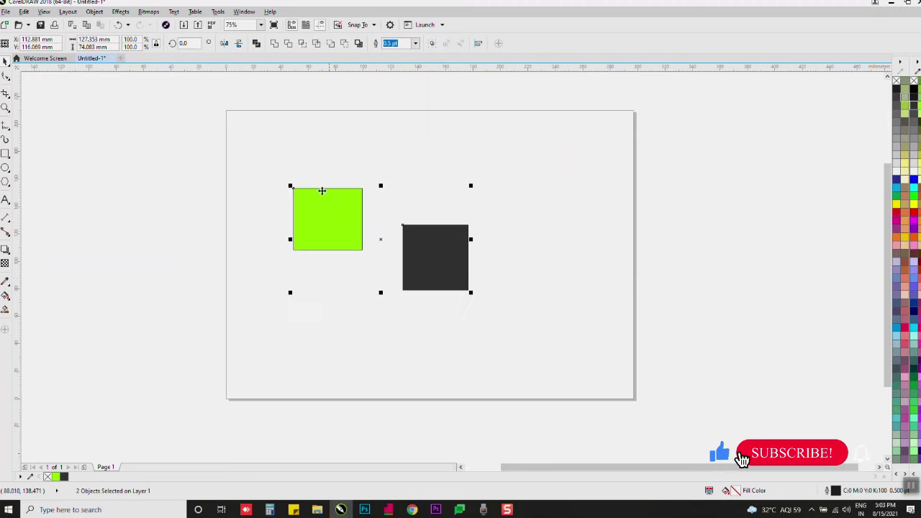
{"action": "left_click", "coordinate": [176, 158]}
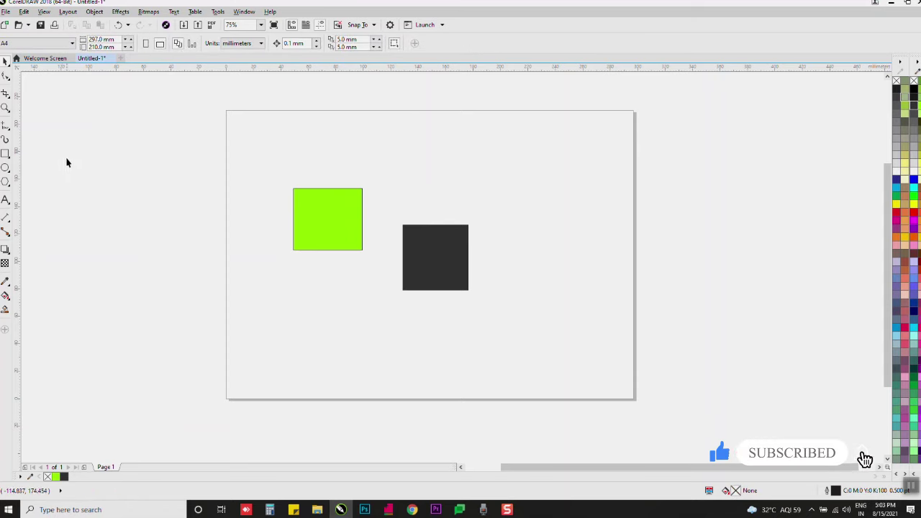
- Import the images school-of-design-banner and STRONG-CORPORATE-IDENTITY from the Desktop and place them on the page
{"action": "right_click", "coordinate": [76, 140]}
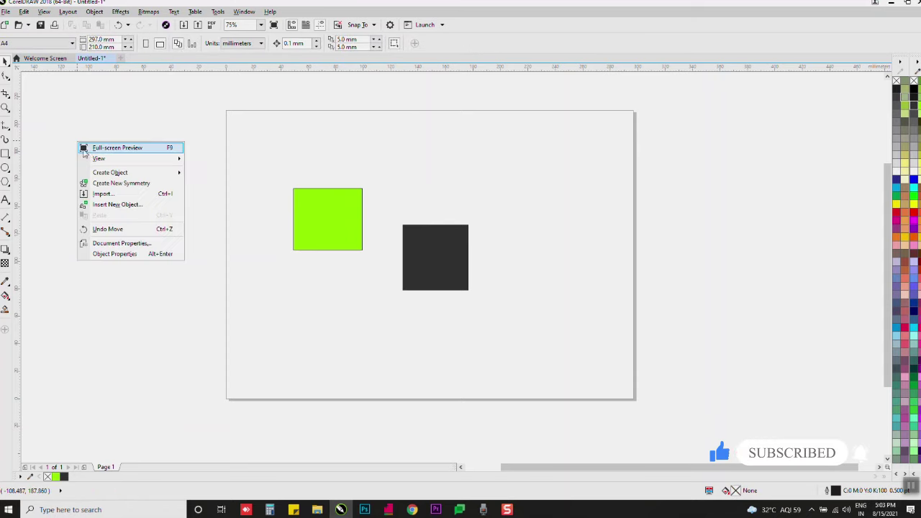
{"action": "left_click", "coordinate": [159, 194]}
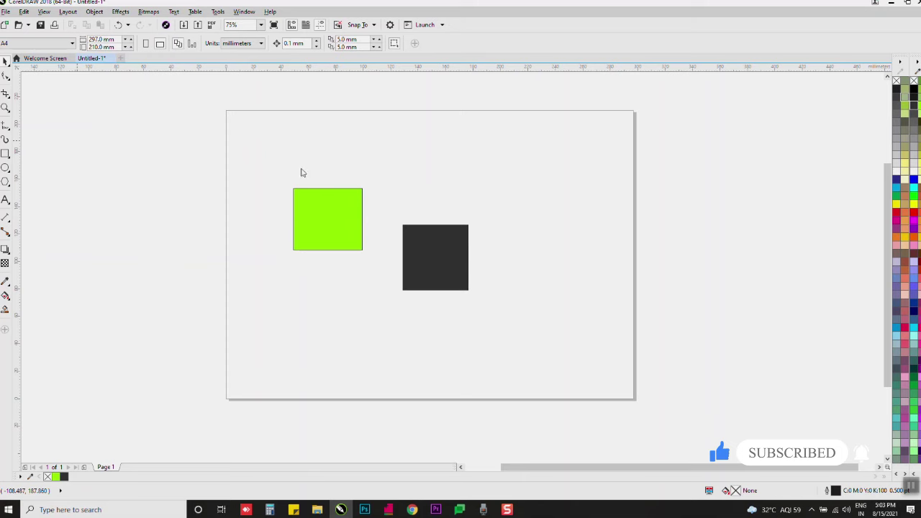
{"action": "left_click_drag", "start_coordinate": [274, 127], "coordinate": [159, 164]}
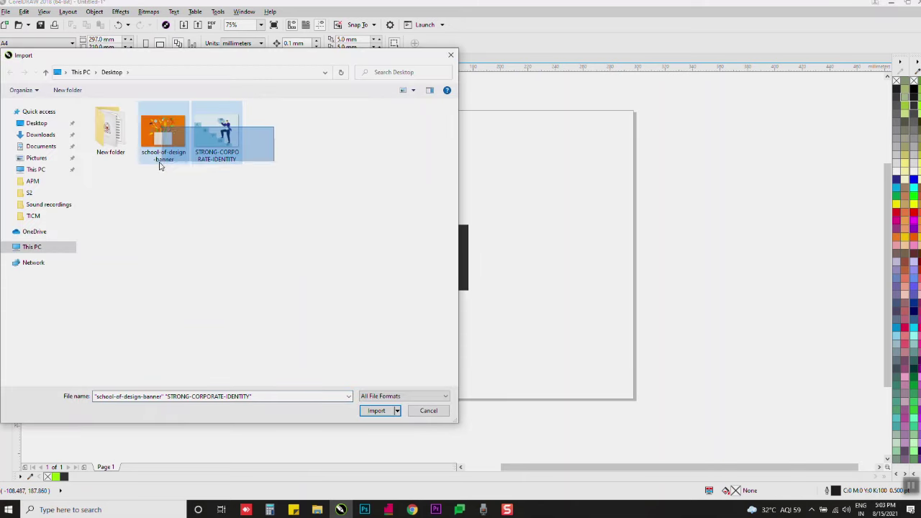
{"action": "left_click", "coordinate": [376, 410]}
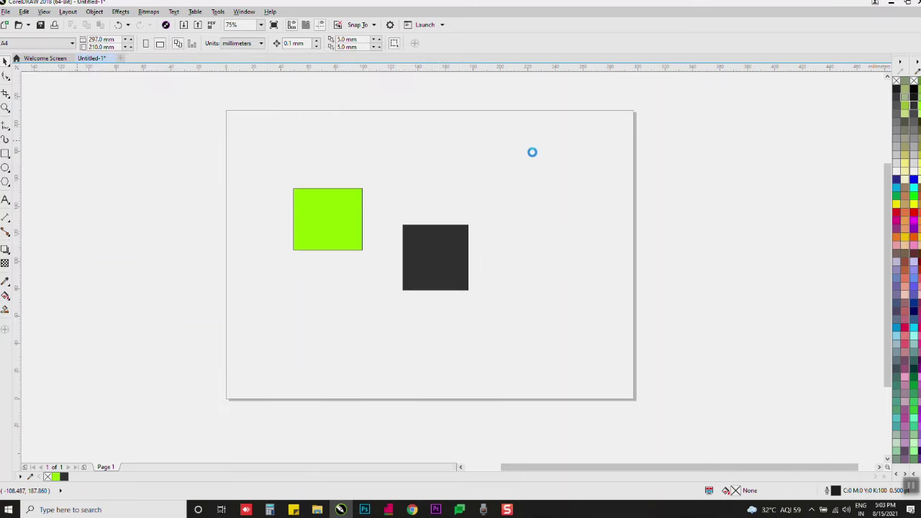
{"action": "left_click", "coordinate": [503, 129]}
{"action": "left_click", "coordinate": [623, 244]}
- Move the green and dark grey rectangles so they sit side by side at the same height
{"action": "left_click_drag", "start_coordinate": [310, 219], "coordinate": [280, 200]}
{"action": "left_click_drag", "start_coordinate": [444, 275], "coordinate": [390, 224]}
- Shrink both imported images to about 62 mm wide and stack them beside the rectangles, orange banner on top
{"action": "left_click_drag", "start_coordinate": [557, 165], "coordinate": [516, 172]}
{"action": "left_click_drag", "start_coordinate": [693, 267], "coordinate": [530, 152]}
{"action": "left_click_drag", "start_coordinate": [450, 115], "coordinate": [654, 324]}
{"action": "left_click_drag", "start_coordinate": [732, 388], "coordinate": [305, 127]}
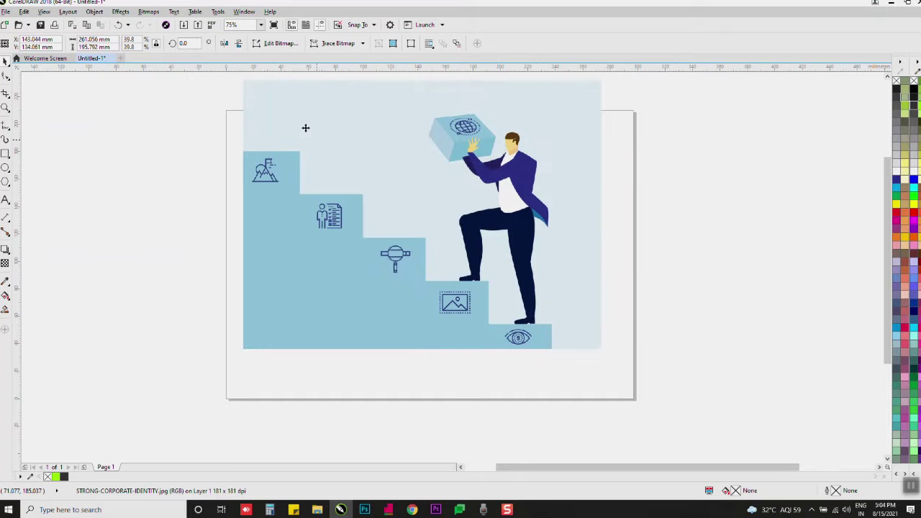
{"action": "left_click_drag", "start_coordinate": [243, 80], "coordinate": [512, 282]}
{"action": "left_click_drag", "start_coordinate": [550, 316], "coordinate": [494, 242]}
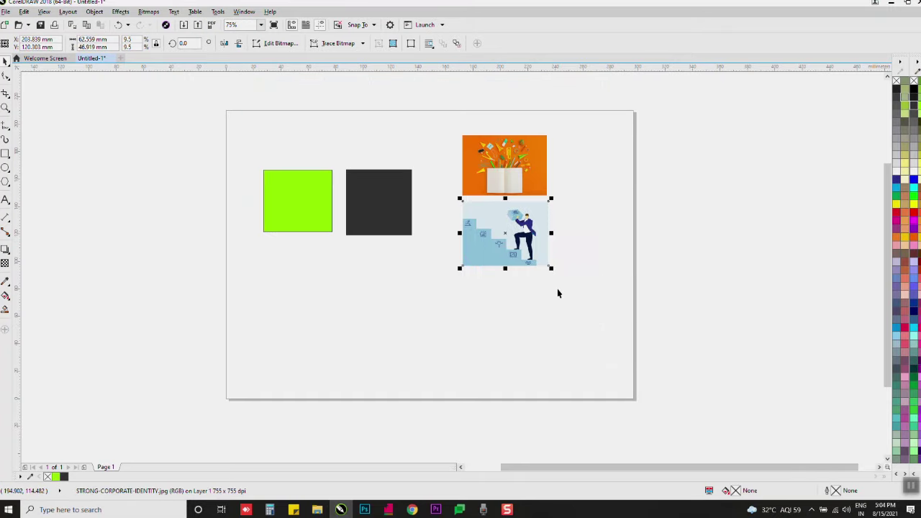
{"action": "left_click", "coordinate": [566, 157]}
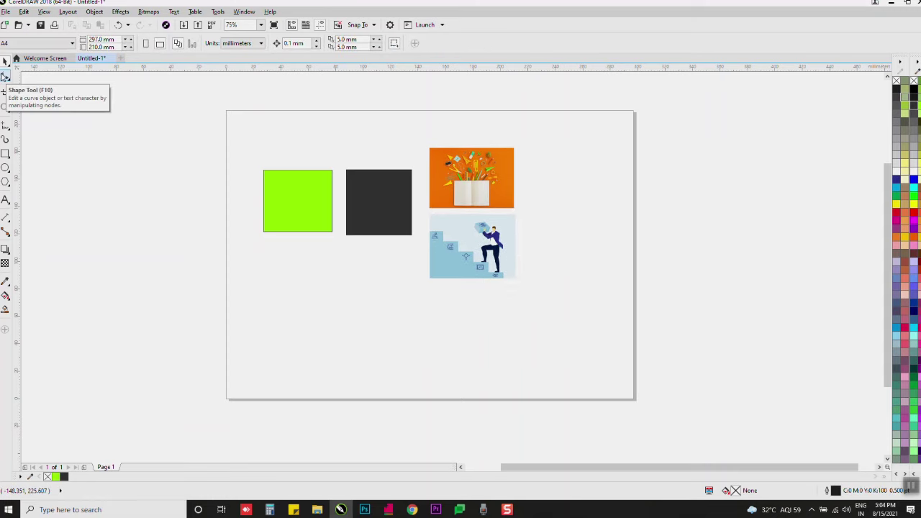
- Try to round the green rectangle's corners with the Shape tool
{"action": "left_click", "coordinate": [5, 76]}
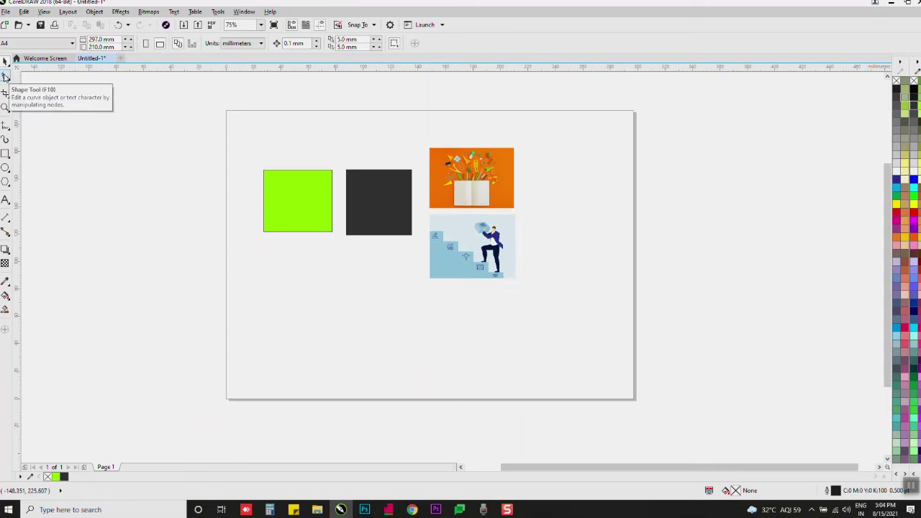
{"action": "left_click", "coordinate": [292, 201]}
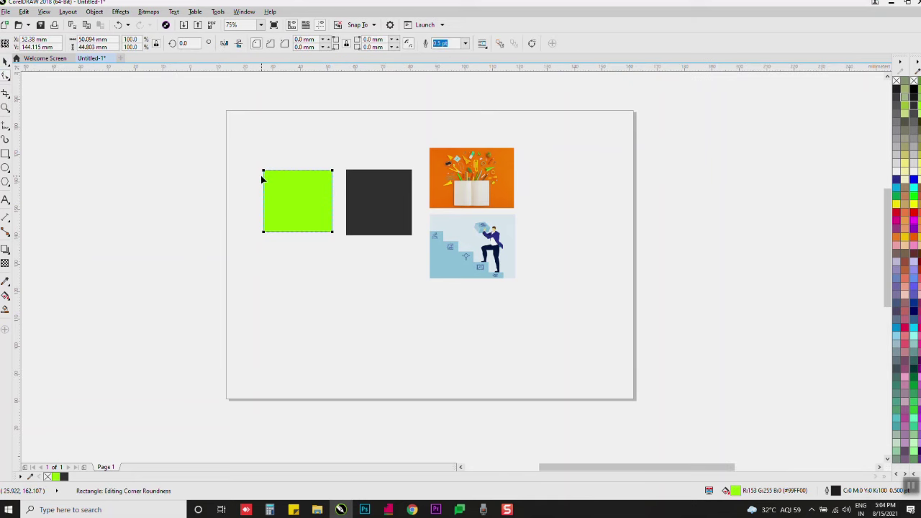
{"action": "scroll", "coordinate": [260, 173], "scroll_direction": "up", "scroll_amount": 2}
{"action": "left_click_drag", "start_coordinate": [266, 167], "coordinate": [327, 246]}
{"action": "left_click_drag", "start_coordinate": [328, 170], "coordinate": [224, 155]}
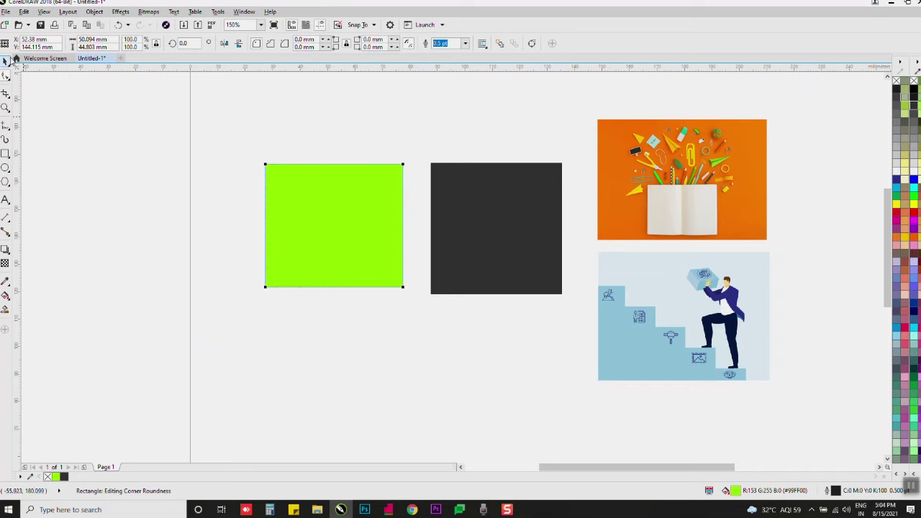
- Round only the top-left corner of the dark grey rectangle with a large radius using the Shape tool
{"action": "left_click", "coordinate": [473, 227]}
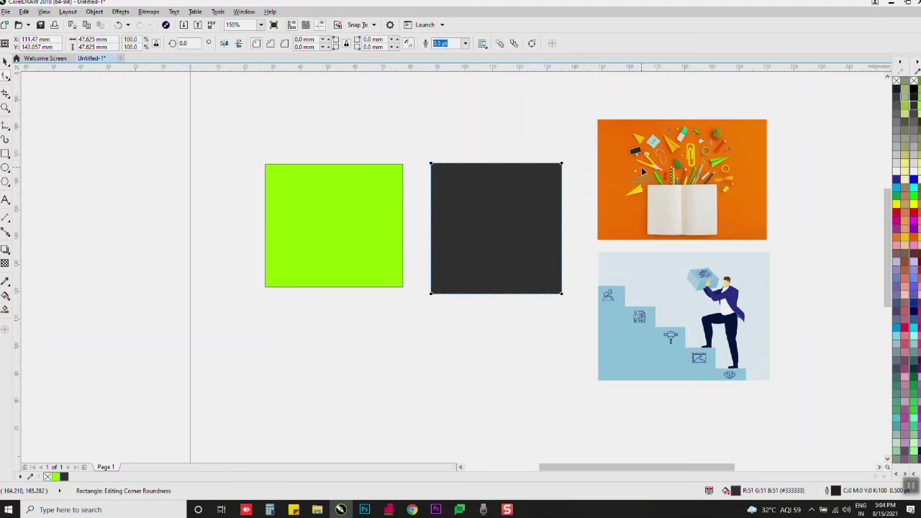
{"action": "left_click_drag", "start_coordinate": [432, 165], "coordinate": [459, 186]}
{"action": "key", "text": "ctrl+z"}
{"action": "left_click_drag", "start_coordinate": [436, 168], "coordinate": [497, 229]}
- Try distorting the orange banner image with Add Perspective by pulling its left corners outward, and undo the distortion
{"action": "left_click", "coordinate": [676, 184]}
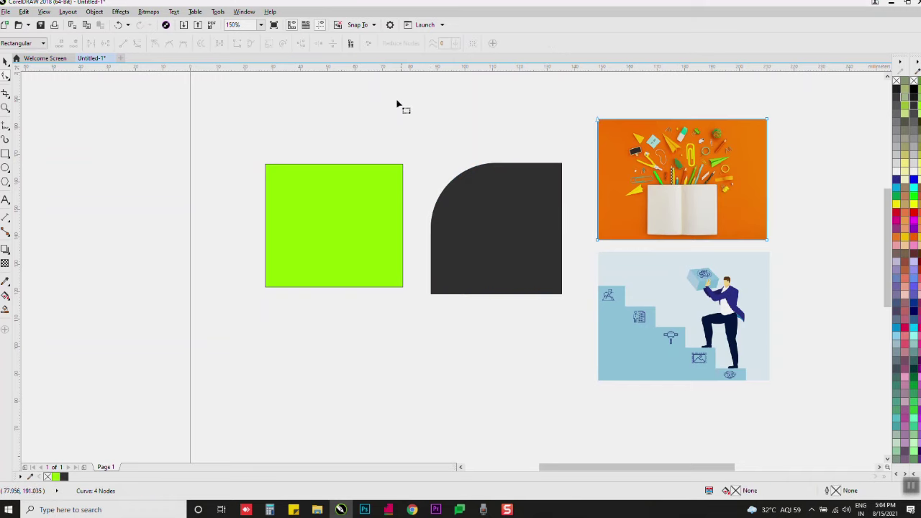
{"action": "left_click", "coordinate": [126, 12]}
{"action": "left_click", "coordinate": [144, 160]}
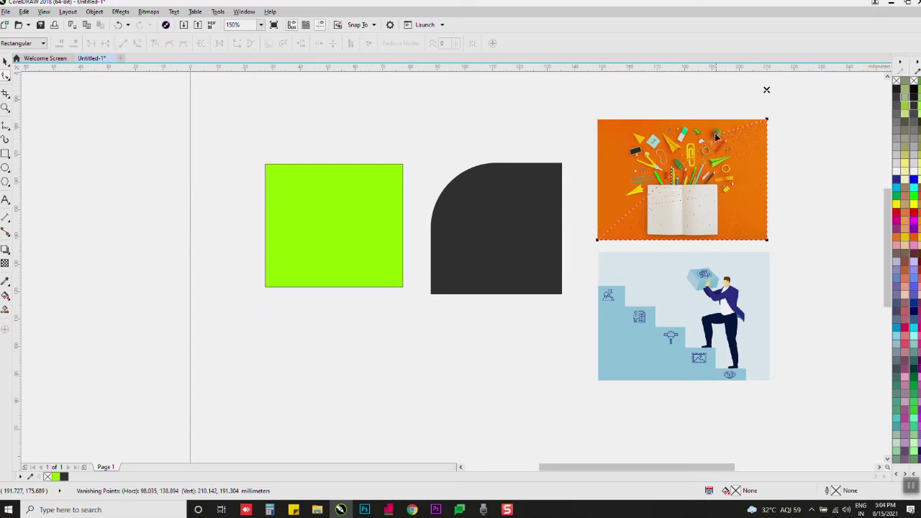
{"action": "left_click_drag", "start_coordinate": [597, 119], "coordinate": [541, 125]}
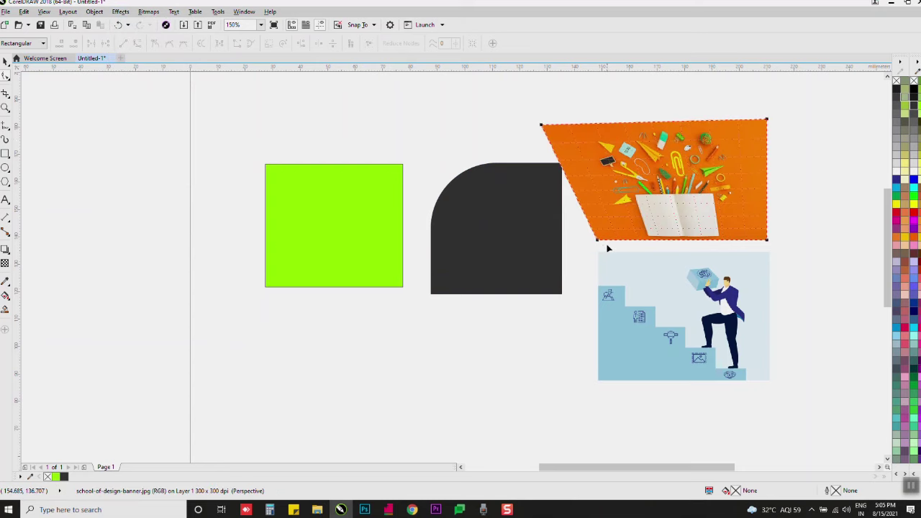
{"action": "left_click_drag", "start_coordinate": [602, 245], "coordinate": [401, 293]}
{"action": "key", "text": "ctrl+z"}
{"action": "left_click", "coordinate": [6, 62]}
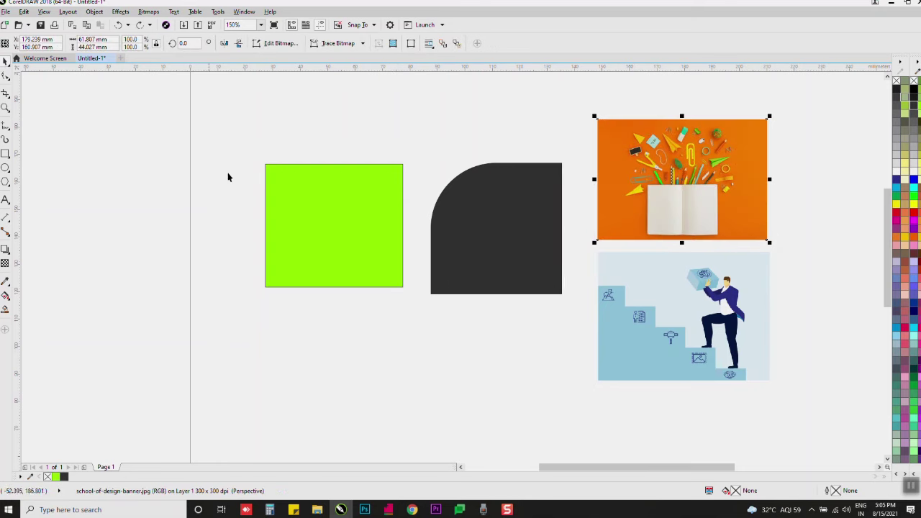
- Crop the staircase image to the man's upper body and the box he is carrying
{"action": "left_click", "coordinate": [702, 301]}
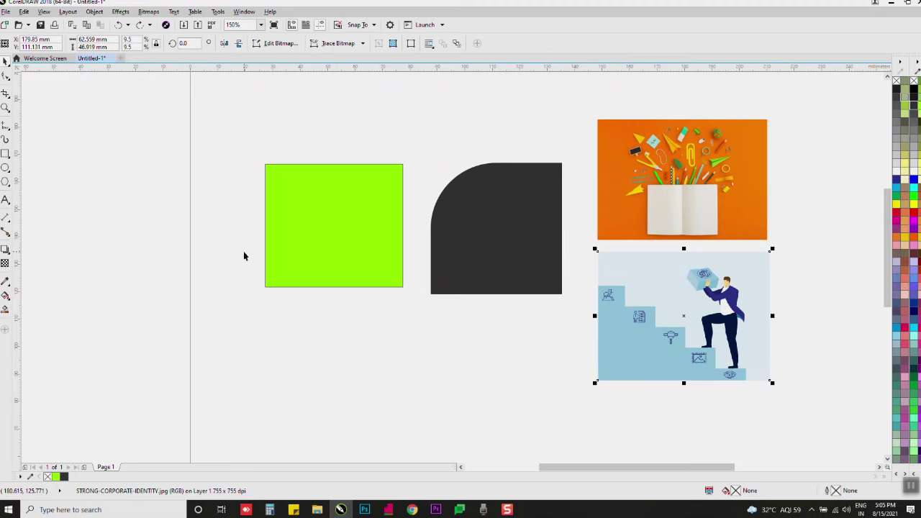
{"action": "left_click", "coordinate": [5, 95]}
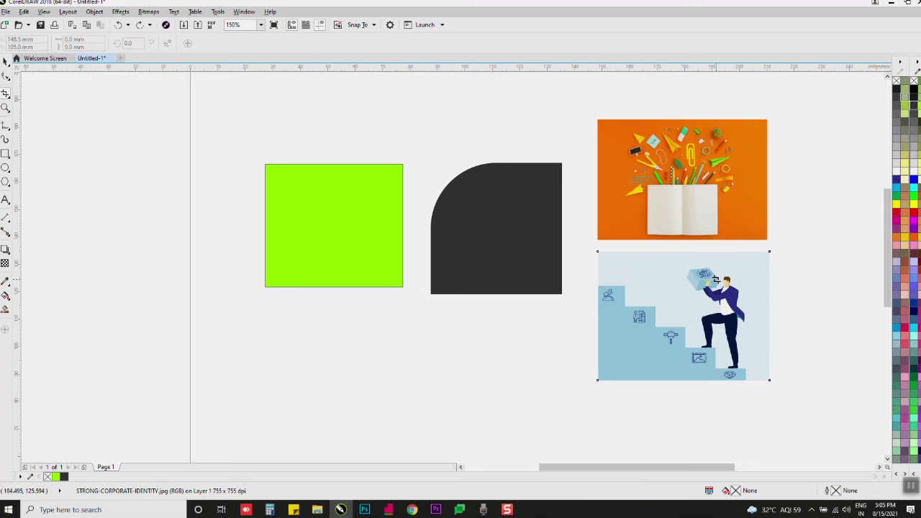
{"action": "left_click_drag", "start_coordinate": [770, 252], "coordinate": [675, 323]}
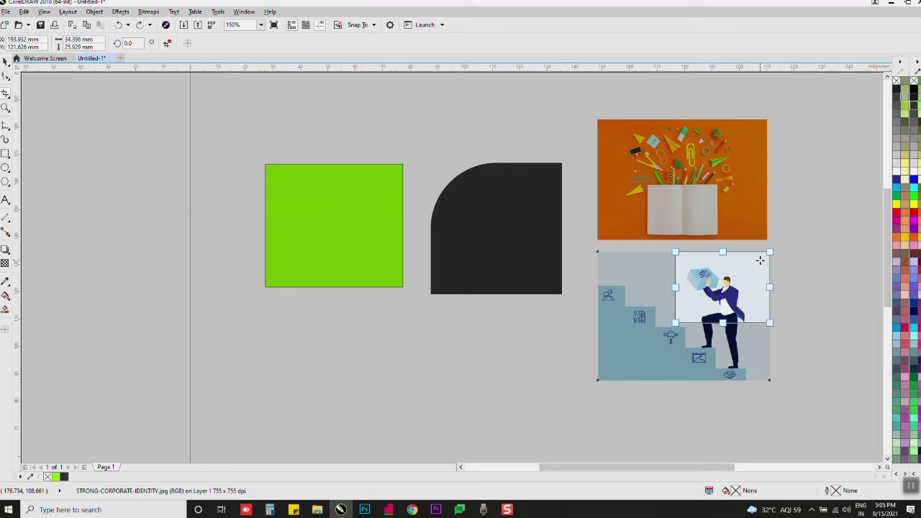
{"action": "left_click_drag", "start_coordinate": [770, 252], "coordinate": [757, 260]}
{"action": "double_click", "coordinate": [705, 274]}
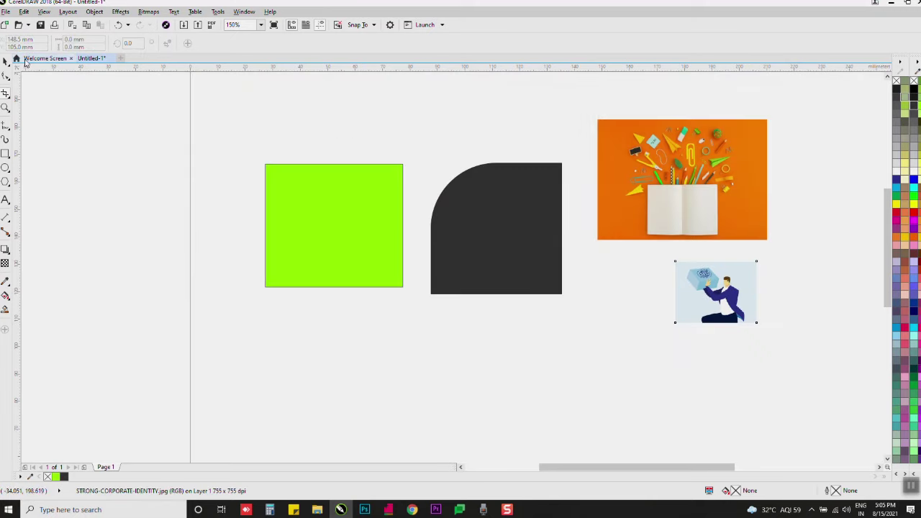
- Enlarge the cropped man image to about 114 mm wide and position it over the orange banner image
{"action": "left_click", "coordinate": [6, 62]}
{"action": "left_click", "coordinate": [647, 177]}
{"action": "left_click", "coordinate": [670, 264]}
{"action": "left_click_drag", "start_coordinate": [669, 264], "coordinate": [552, 115]}
{"action": "left_click_drag", "start_coordinate": [688, 302], "coordinate": [732, 155]}
{"action": "scroll", "coordinate": [660, 193], "scroll_direction": "right", "scroll_amount": 1}
{"action": "left_click", "coordinate": [661, 194], "text": "alt"}
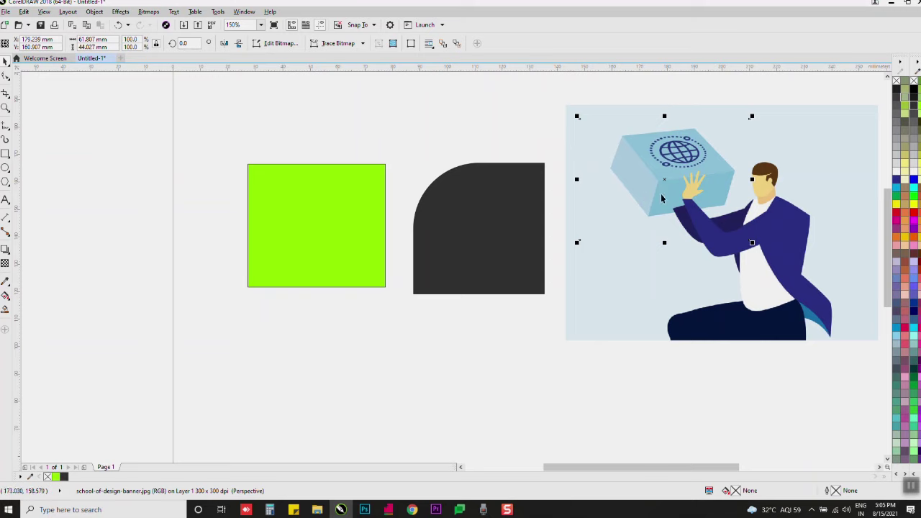
{"action": "key", "text": "Escape"}
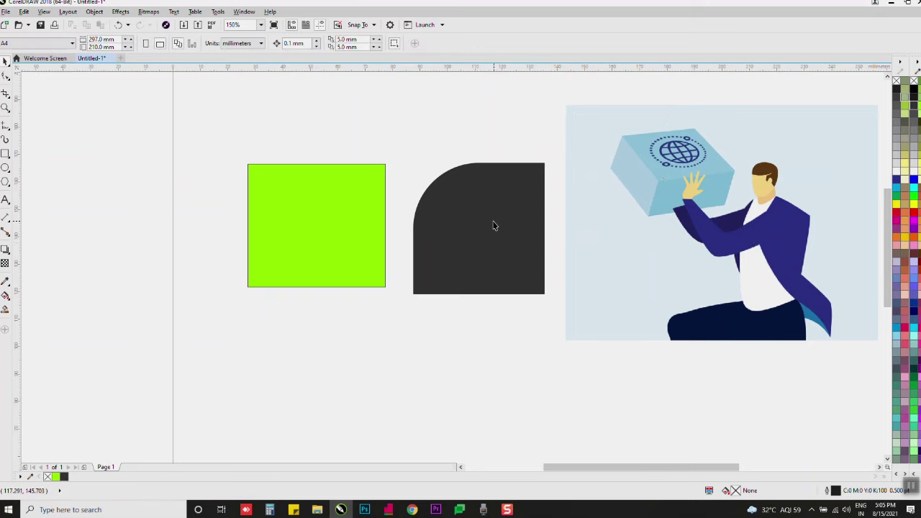
- Shrink the green and dark grey shapes together to half size and move them below the man image
{"action": "left_click", "coordinate": [494, 225]}
{"action": "left_click", "coordinate": [368, 223], "text": "shift"}
{"action": "left_click_drag", "start_coordinate": [241, 154], "coordinate": [455, 250]}
{"action": "left_click_drag", "start_coordinate": [536, 275], "coordinate": [749, 402]}
{"action": "left_click_drag", "start_coordinate": [664, 422], "coordinate": [601, 444]}
- Shift the cropped man image slightly to the left above the two shapes
{"action": "left_click", "coordinate": [686, 269]}
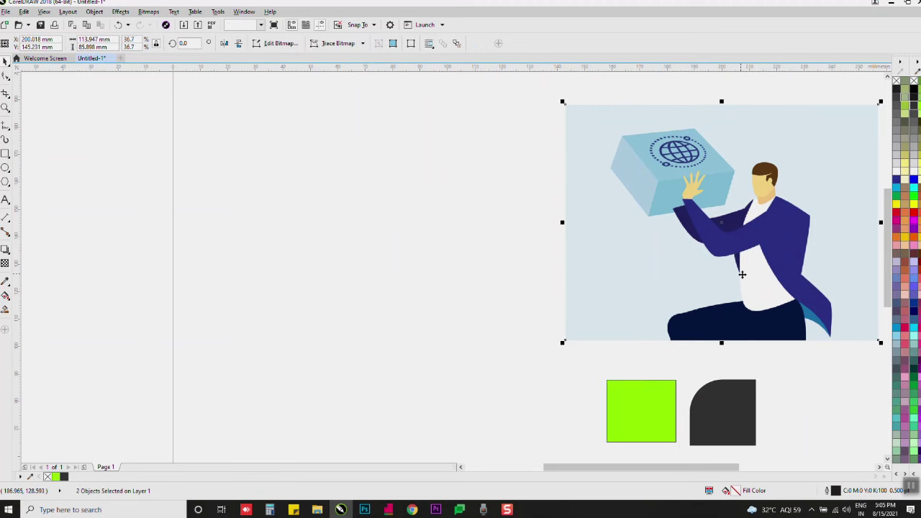
{"action": "left_click_drag", "start_coordinate": [742, 275], "coordinate": [701, 275]}
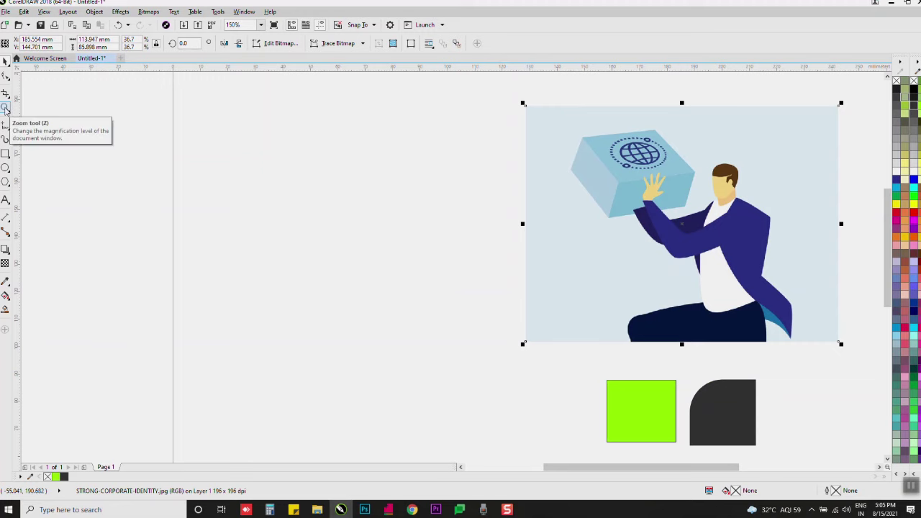
- Examine the globe emblem on the box up close with the Zoom tool, and return to an overview of the objects
{"action": "left_click", "coordinate": [5, 108]}
{"action": "left_click_drag", "start_coordinate": [603, 133], "coordinate": [691, 189]}
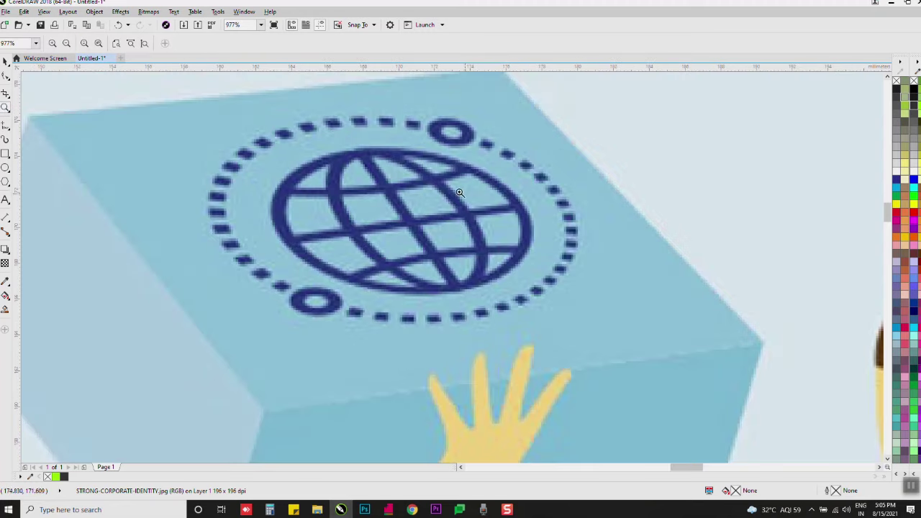
{"action": "scroll", "coordinate": [460, 192], "scroll_direction": "down", "scroll_amount": 2}
{"action": "scroll", "coordinate": [466, 198], "scroll_direction": "down", "scroll_amount": 1}
{"action": "left_click_drag", "start_coordinate": [556, 215], "coordinate": [601, 279]}
{"action": "scroll", "coordinate": [548, 160], "scroll_direction": "down", "scroll_amount": 2}
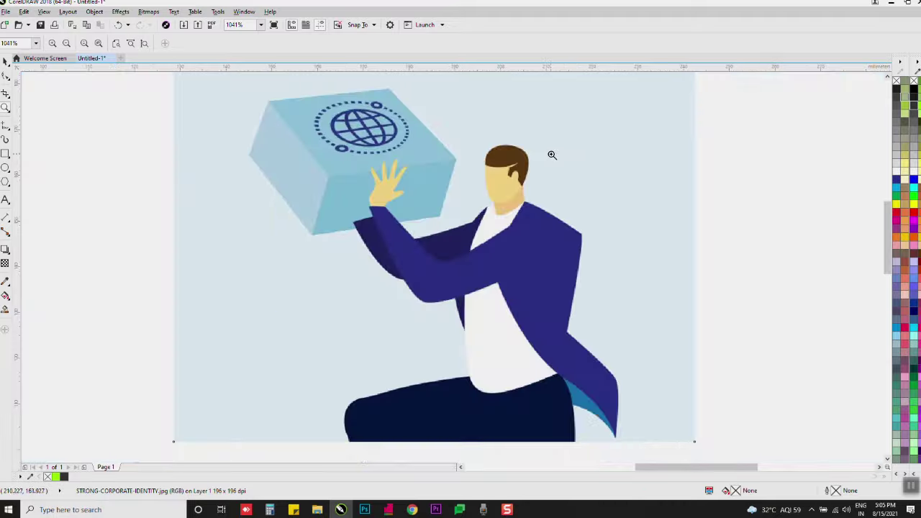
{"action": "scroll", "coordinate": [524, 243], "scroll_direction": "down", "scroll_amount": 1}
{"action": "scroll", "coordinate": [400, 185], "scroll_direction": "up", "scroll_amount": 1}
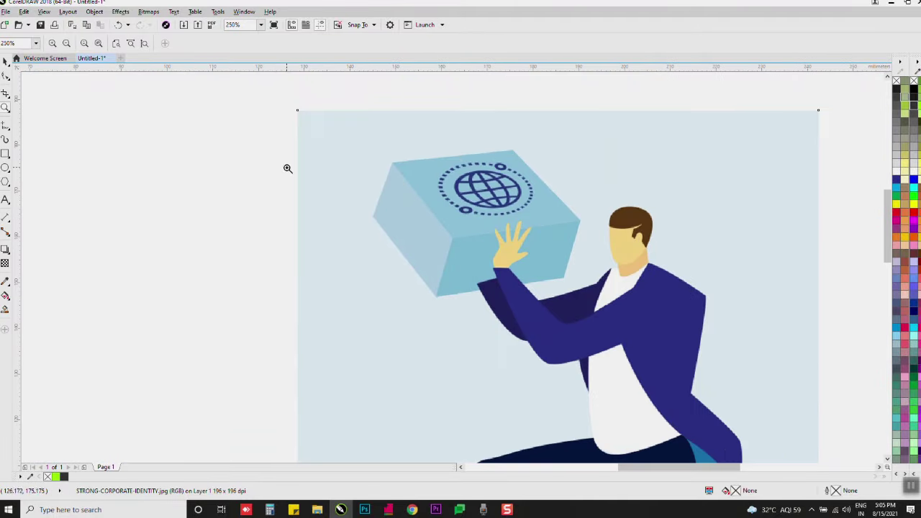
{"action": "scroll", "coordinate": [449, 144], "scroll_direction": "down", "scroll_amount": 1}
{"action": "left_click", "coordinate": [6, 62]}
{"action": "left_click", "coordinate": [51, 132]}
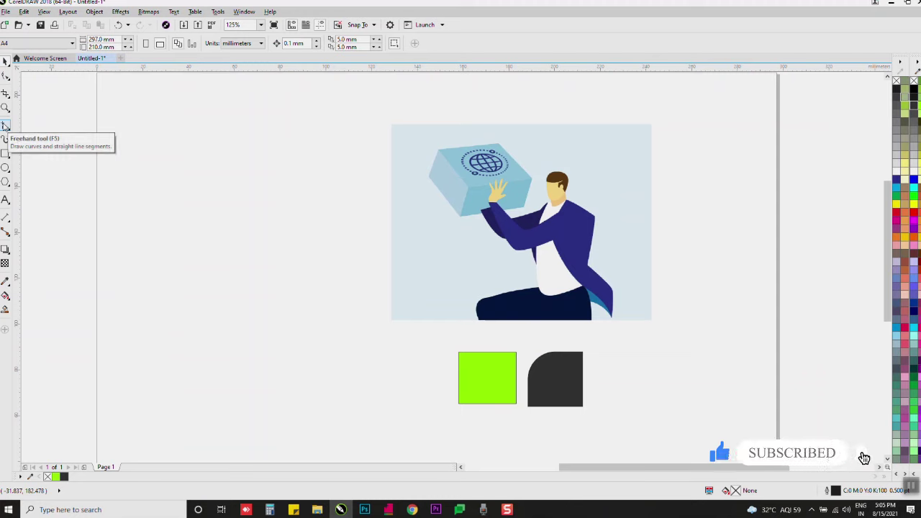
- Draw a closed wavy shape about 101 by 97 mm left of the man image with the Freehand tool
{"action": "left_click", "coordinate": [5, 126]}
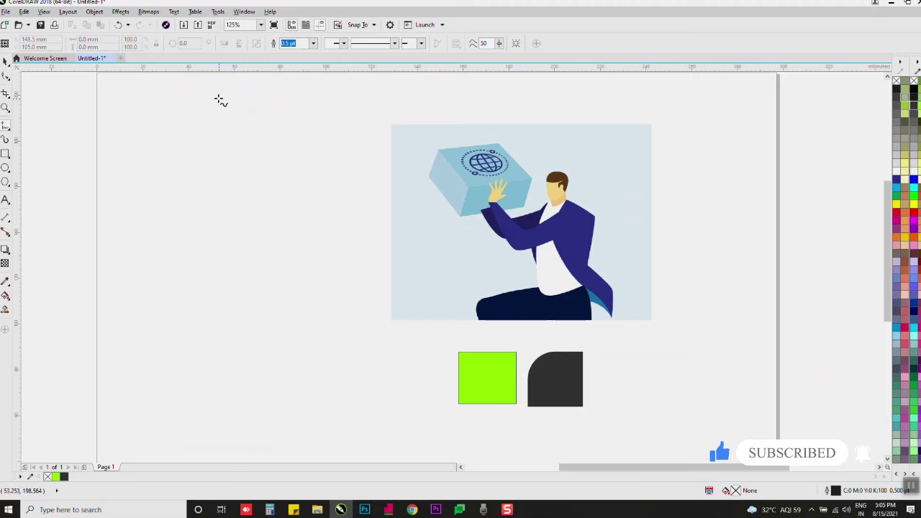
{"action": "mouse_move", "coordinate": [136, 91]}
{"action": "left_mouse_down"}
{"action": "mouse_move", "coordinate": [260, 220]}
{"action": "mouse_move", "coordinate": [369, 315]}
{"action": "left_mouse_up"}
{"action": "mouse_move", "coordinate": [136, 90]}
{"action": "left_mouse_down"}
{"action": "mouse_move", "coordinate": [267, 143]}
{"action": "mouse_move", "coordinate": [349, 238]}
{"action": "mouse_move", "coordinate": [367, 315]}
{"action": "left_mouse_up"}
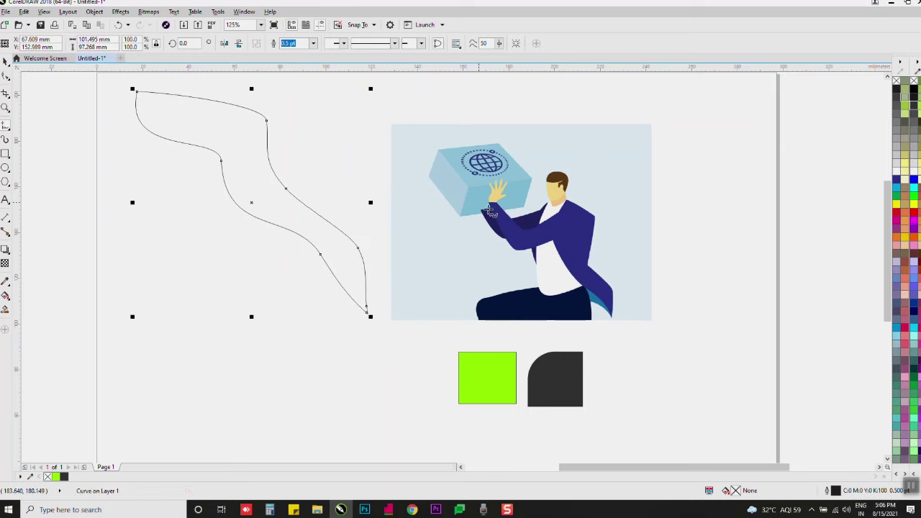
- Try a dark grey fill on the wavy shape, and undo it together with the shape's closing side
{"action": "left_click", "coordinate": [913, 121]}
{"action": "key", "text": "ctrl+z"}
{"action": "key", "text": "ctrl+z"}
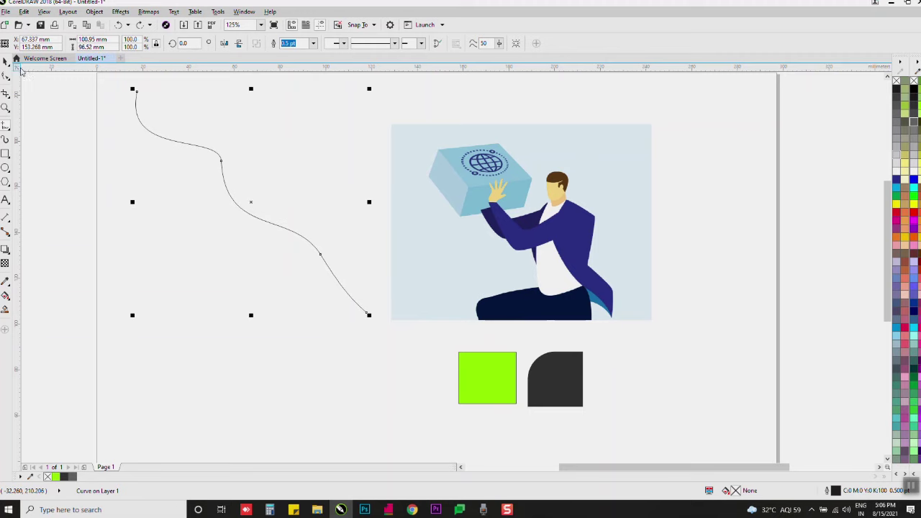
- Trace the box's outer outline on the man image with straight Freehand segments as a closed shape about 45 by 32 mm
{"action": "left_click", "coordinate": [5, 126]}
{"action": "scroll", "coordinate": [466, 153], "scroll_direction": "up", "scroll_amount": 2}
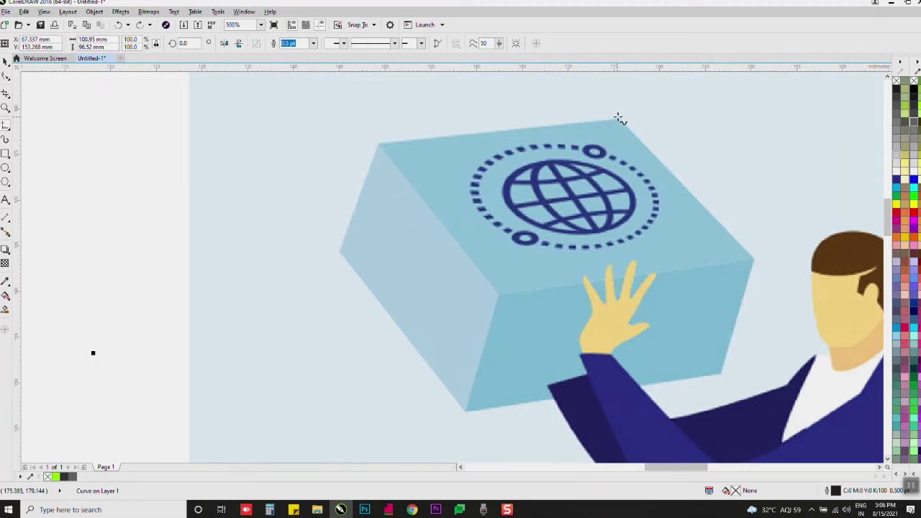
{"action": "double_click", "coordinate": [754, 261]}
{"action": "double_click", "coordinate": [721, 375]}
{"action": "double_click", "coordinate": [464, 413]}
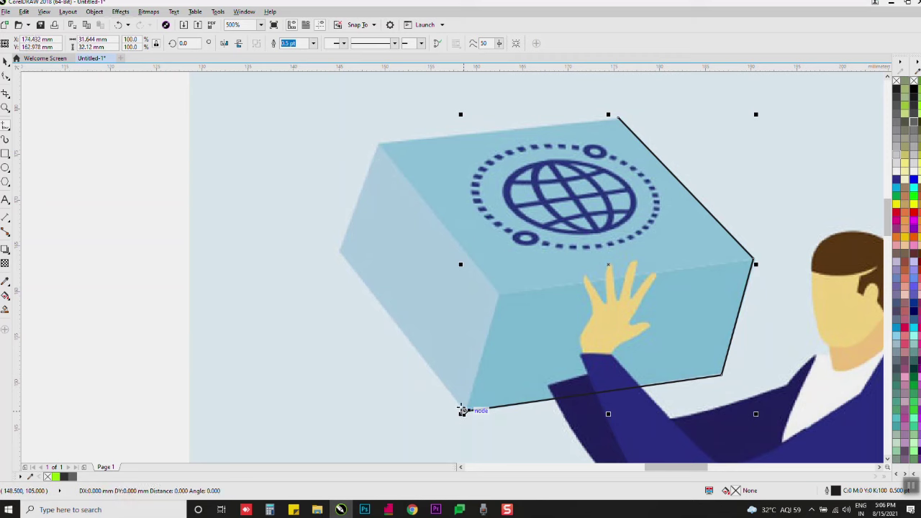
{"action": "double_click", "coordinate": [338, 251]}
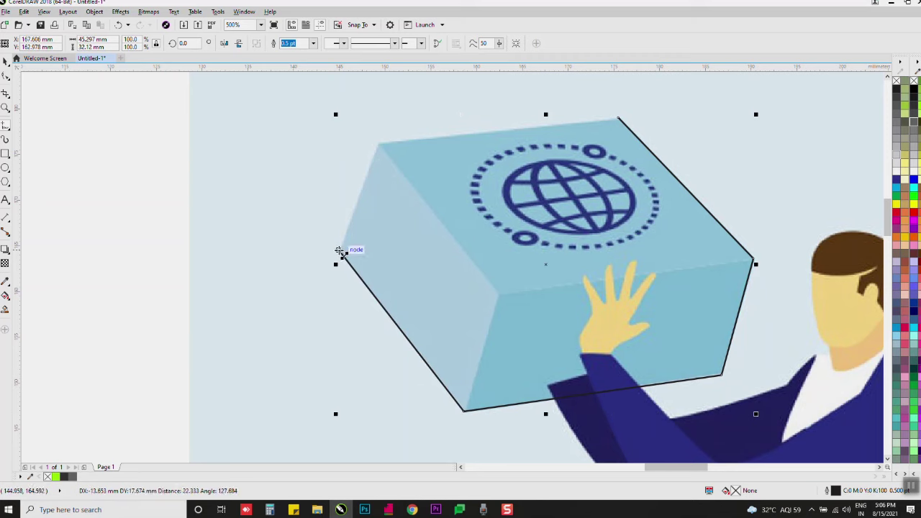
{"action": "double_click", "coordinate": [380, 145]}
{"action": "left_click", "coordinate": [619, 118]}
- Trace the box's inner edges with straight Freehand lines connecting the front corner to the outline
{"action": "left_click", "coordinate": [377, 145]}
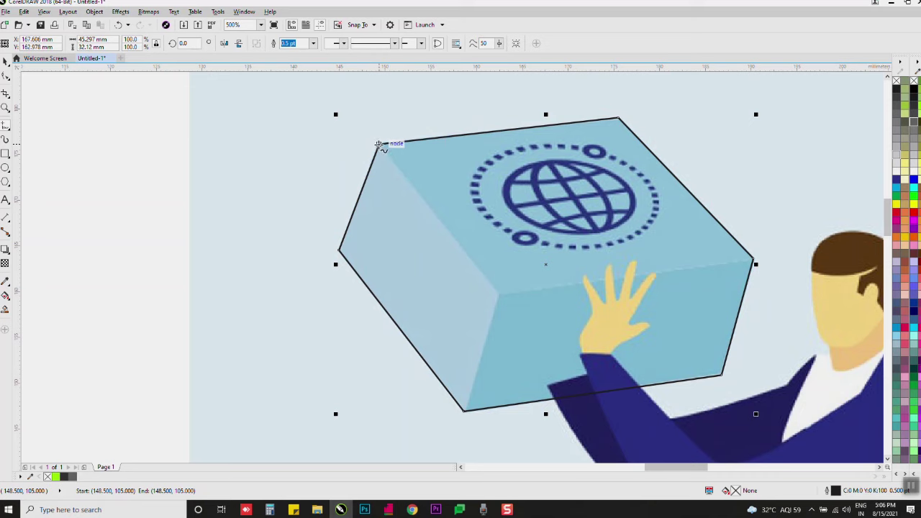
{"action": "double_click", "coordinate": [501, 297]}
{"action": "double_click", "coordinate": [754, 258]}
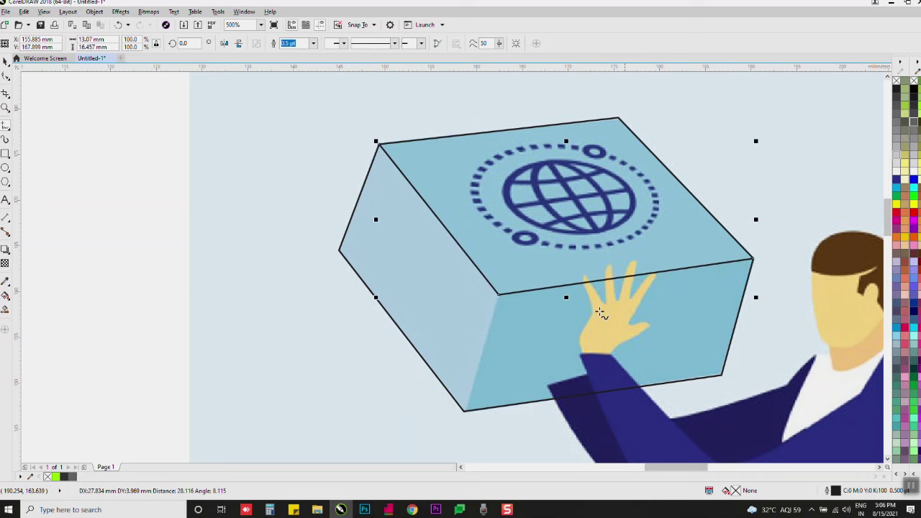
{"action": "left_click", "coordinate": [498, 294]}
{"action": "double_click", "coordinate": [465, 410]}
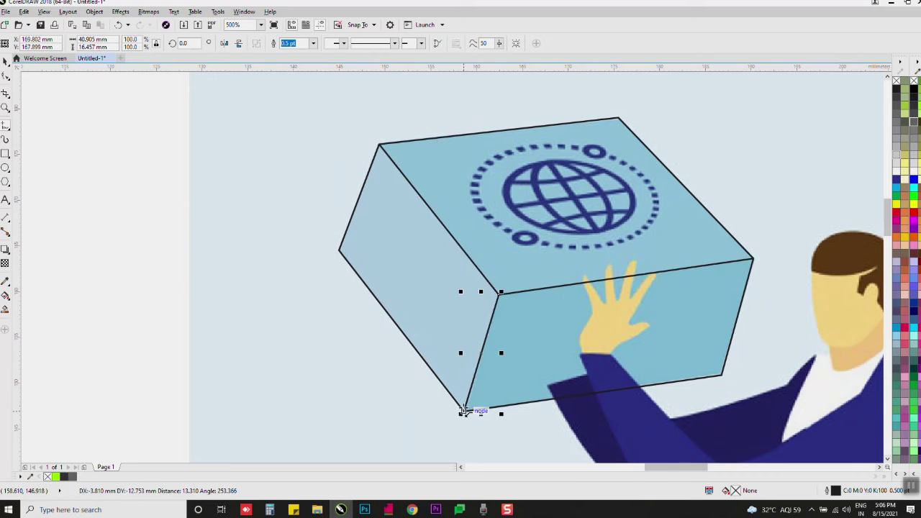
- Select all the box tracing lines and move them off the image, between the wavy curve and the drawn box
{"action": "key", "text": "F3"}
{"action": "left_click", "coordinate": [6, 60]}
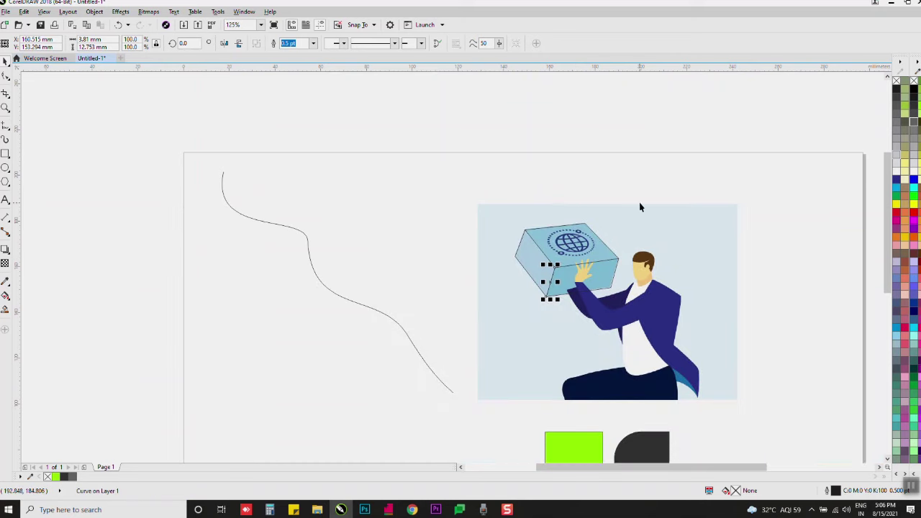
{"action": "left_click_drag", "start_coordinate": [643, 178], "coordinate": [520, 305]}
{"action": "left_click_drag", "start_coordinate": [568, 260], "coordinate": [434, 260]}
- Shift the man image to the right and move the box tracing closer to it
{"action": "left_click", "coordinate": [580, 258]}
{"action": "left_click_drag", "start_coordinate": [579, 258], "coordinate": [669, 254]}
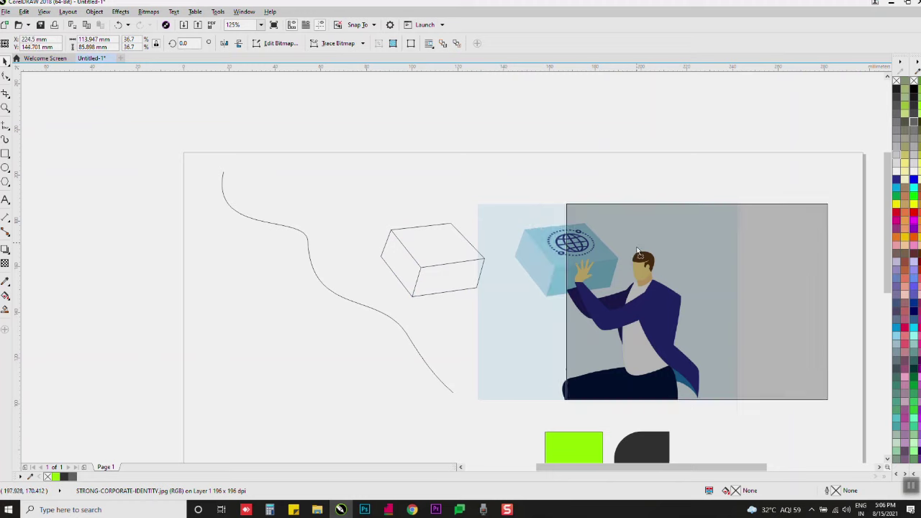
{"action": "left_click_drag", "start_coordinate": [422, 285], "coordinate": [480, 285]}
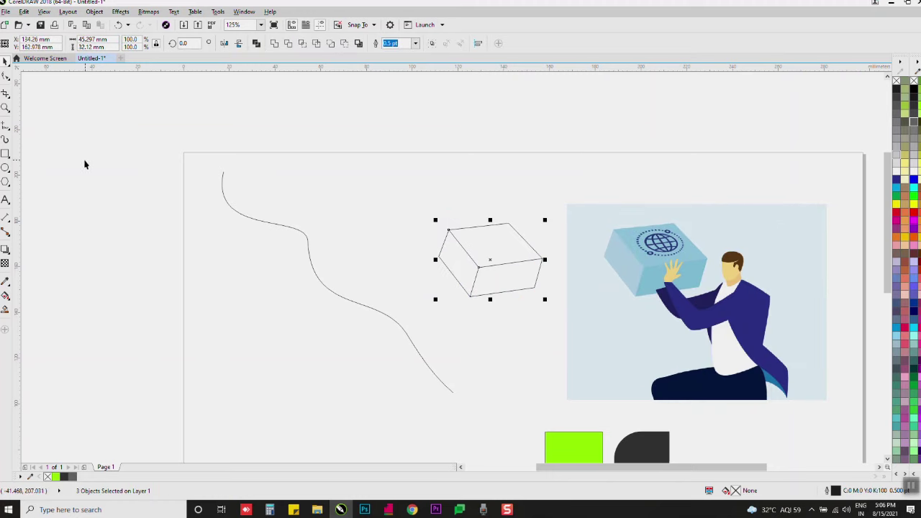
- Try two freeform strokes with the Artistic Media tool around the wavy curve, undoing each one
{"action": "left_click", "coordinate": [9, 130]}
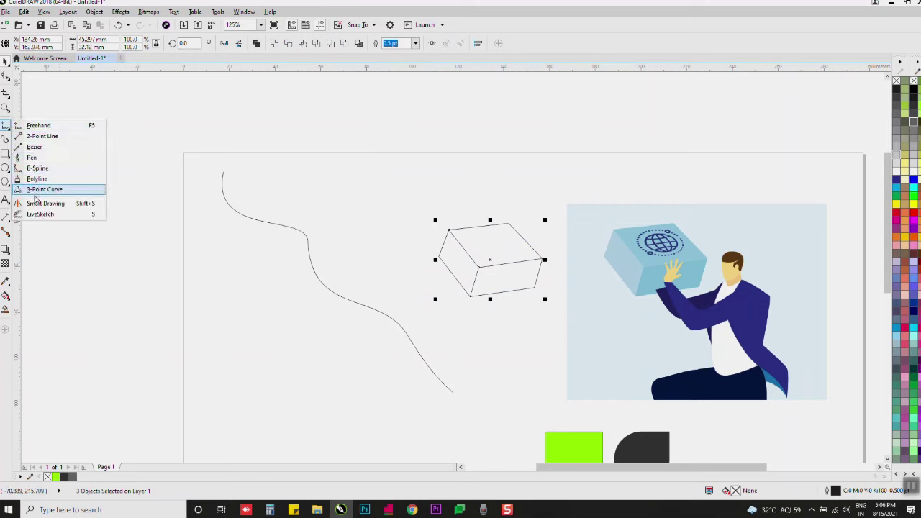
{"action": "left_click", "coordinate": [33, 147]}
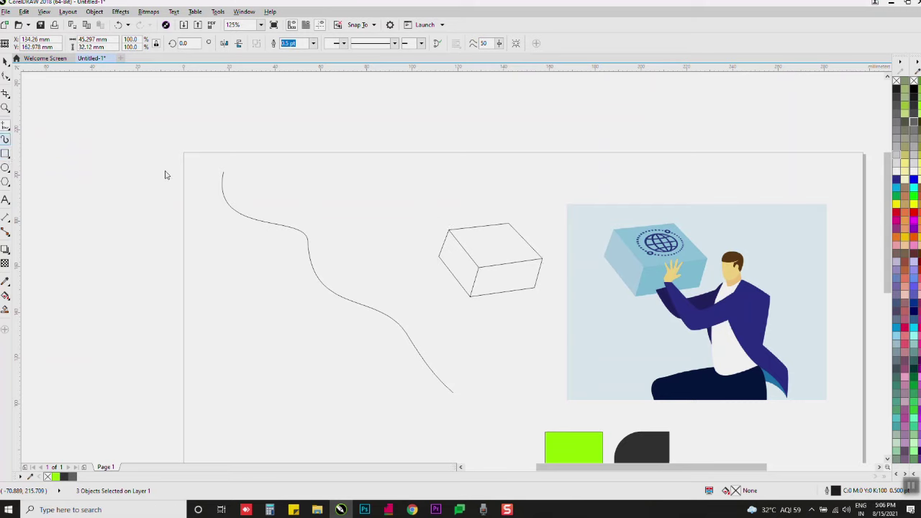
{"action": "key", "text": "i"}
{"action": "left_click_drag", "start_coordinate": [205, 184], "coordinate": [290, 374]}
{"action": "key", "text": "ctrl+z"}
{"action": "left_click_drag", "start_coordinate": [128, 271], "coordinate": [192, 192]}
{"action": "key", "text": "ctrl+z"}
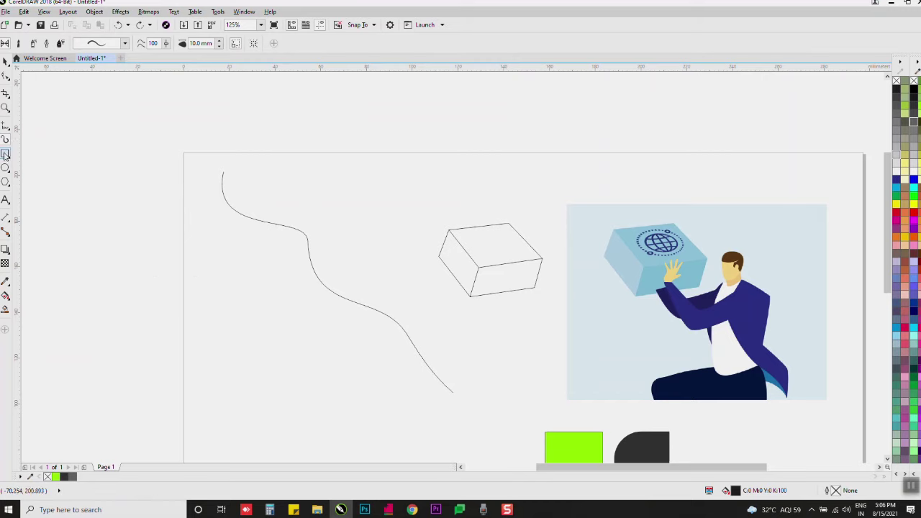
- Draw two overlapping rectangles above the wavy curve with the Rectangle tool, the second about 20 by 15 mm
{"action": "left_click", "coordinate": [5, 155]}
{"action": "left_click_drag", "start_coordinate": [315, 181], "coordinate": [366, 225]}
{"action": "left_click_drag", "start_coordinate": [357, 154], "coordinate": [405, 192]}
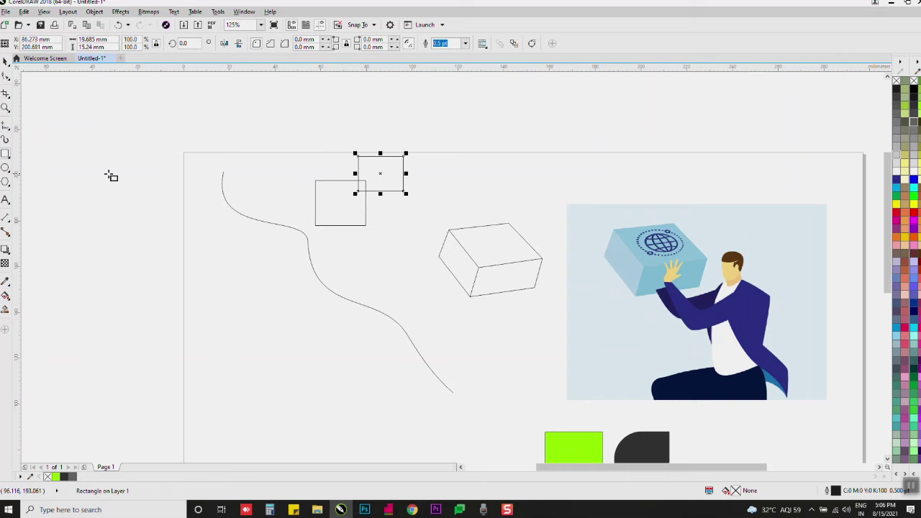
- Draw two rotated rectangles with the 3-Point Rectangle tool, the second about 87 by 63 mm over the wavy curve
{"action": "left_click", "coordinate": [10, 160]}
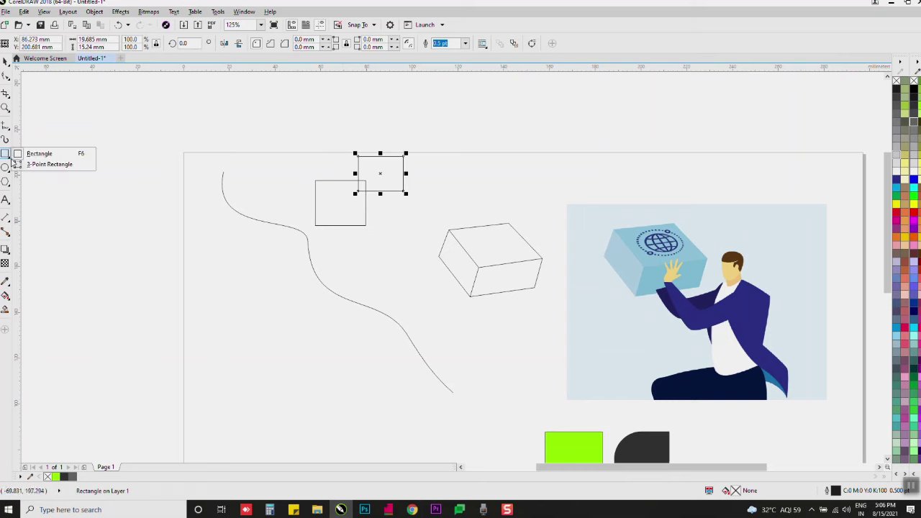
{"action": "left_click", "coordinate": [46, 164]}
{"action": "left_click_drag", "start_coordinate": [154, 144], "coordinate": [211, 238]}
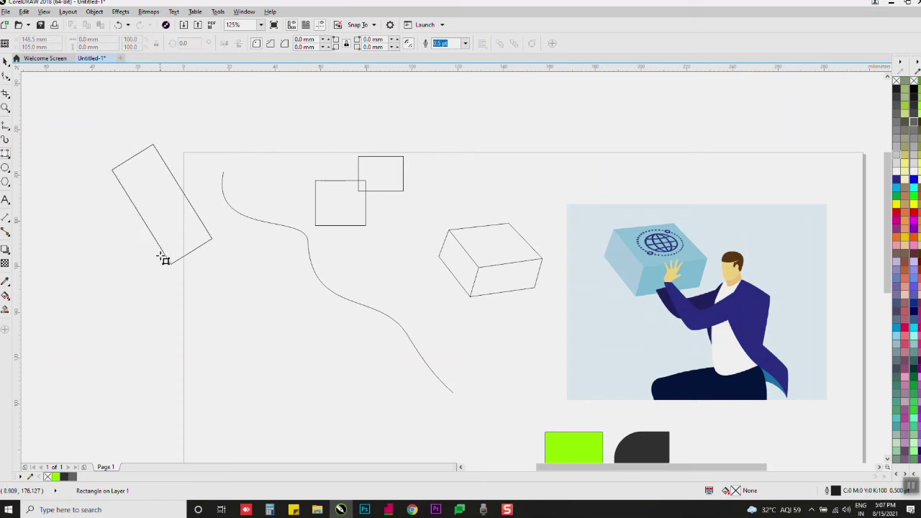
{"action": "left_click", "coordinate": [131, 292]}
{"action": "left_click_drag", "start_coordinate": [234, 243], "coordinate": [238, 378]}
{"action": "left_click", "coordinate": [434, 390]}
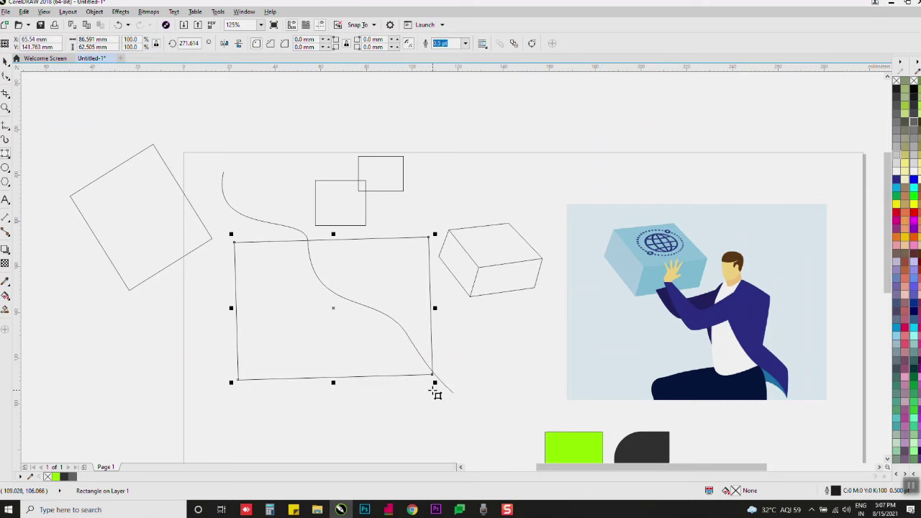
- Undo all four rectangles and the last moves of the box tracing and the man image
{"action": "key", "text": "ctrl+z"}
{"action": "key", "text": "ctrl+z"}
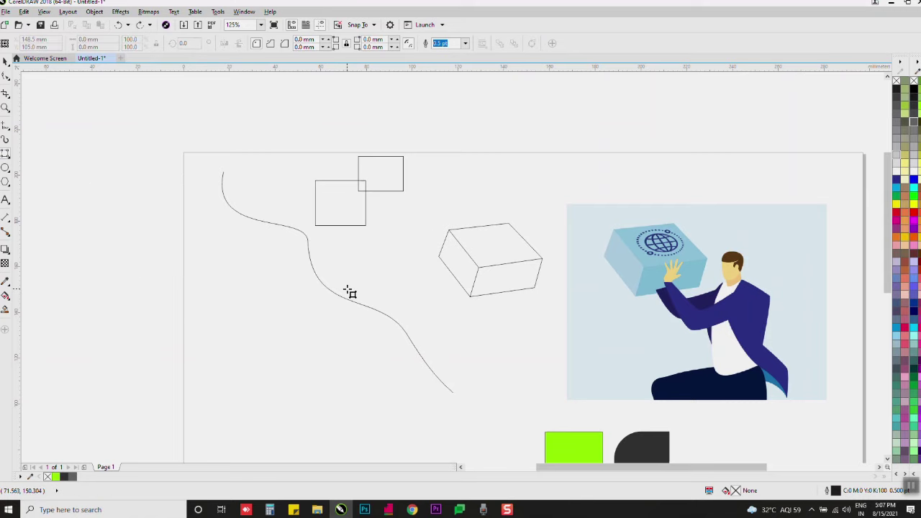
{"action": "key", "text": "ctrl+z"}
{"action": "key", "text": "ctrl+z"}
{"action": "key", "text": "ctrl+z"}
{"action": "key", "text": "ctrl+z"}
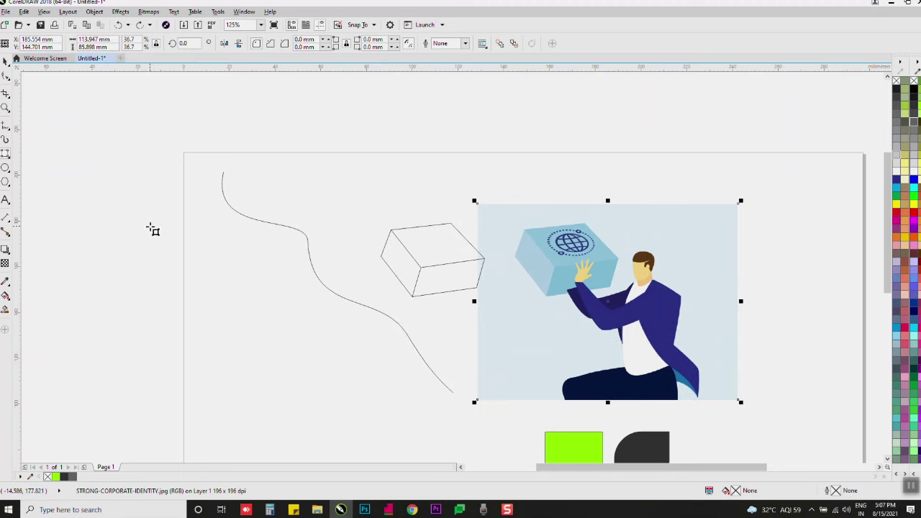
- Move the man image to the right and slightly up, and shift the box tracing the same way beside it
{"action": "left_click", "coordinate": [7, 62]}
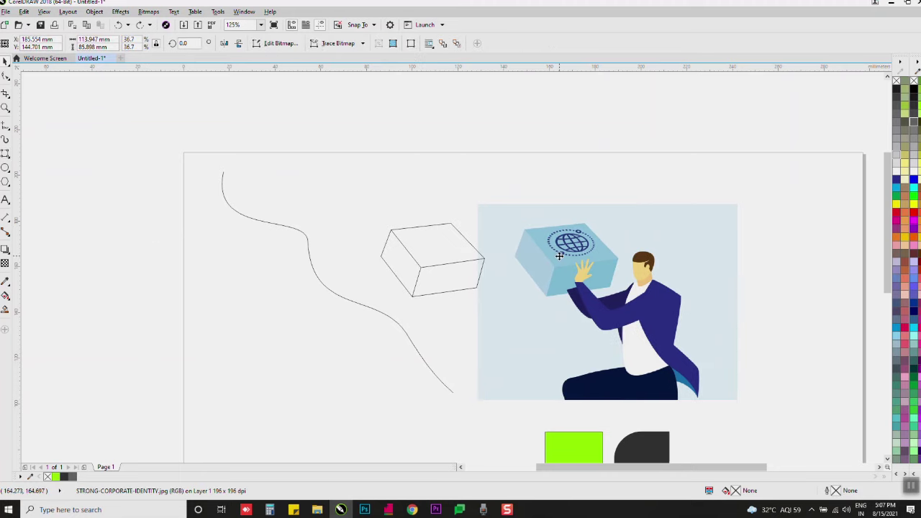
{"action": "key", "text": "ctrl+z"}
{"action": "left_click_drag", "start_coordinate": [405, 274], "coordinate": [440, 261]}
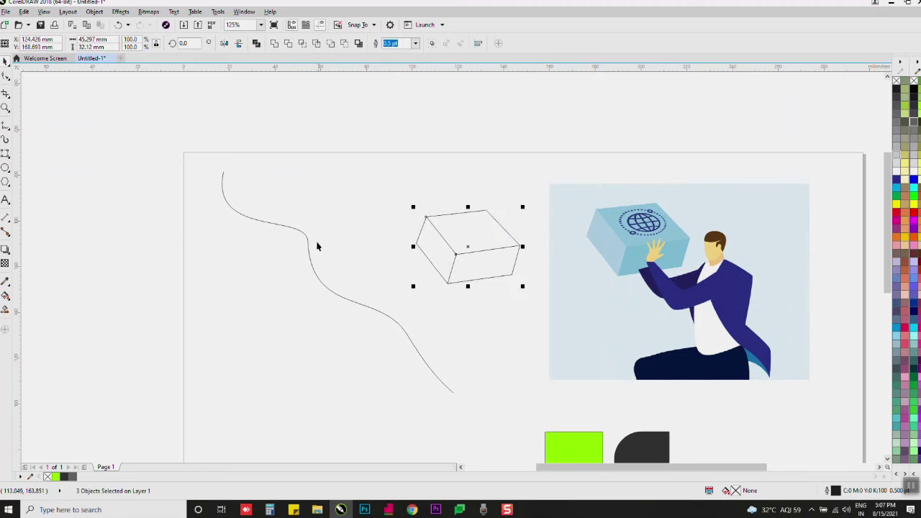
- Shrink the wavy curve to about 39 by 38 mm and move it below the box tracing
{"action": "left_click", "coordinate": [283, 227]}
{"action": "left_click_drag", "start_coordinate": [220, 170], "coordinate": [359, 302]}
{"action": "left_click_drag", "start_coordinate": [395, 330], "coordinate": [462, 352]}
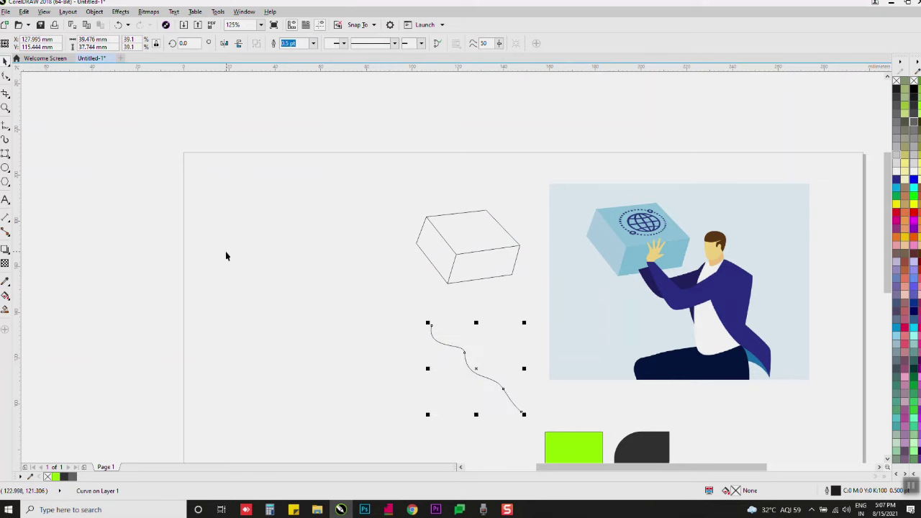
- Draw a circle about 44 mm across beside the wavy curve and a five-sided polygon about 25 by 24 mm above it
{"action": "left_click", "coordinate": [5, 167]}
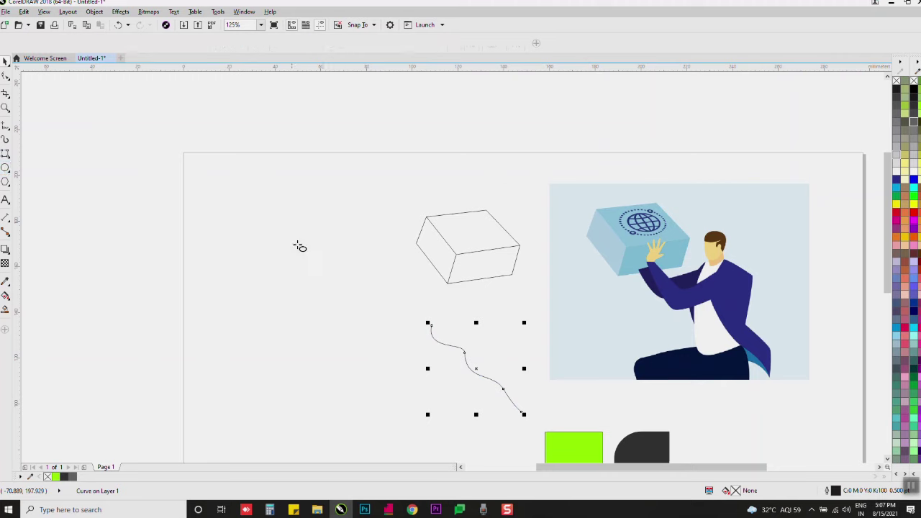
{"action": "left_click_drag", "start_coordinate": [295, 254], "coordinate": [394, 354]}
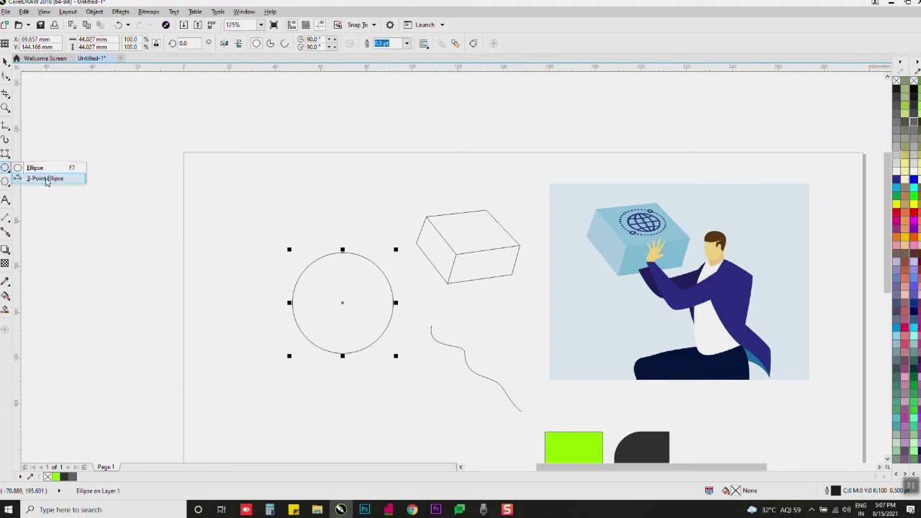
{"action": "left_click", "coordinate": [6, 182]}
{"action": "left_click_drag", "start_coordinate": [264, 193], "coordinate": [327, 252]}
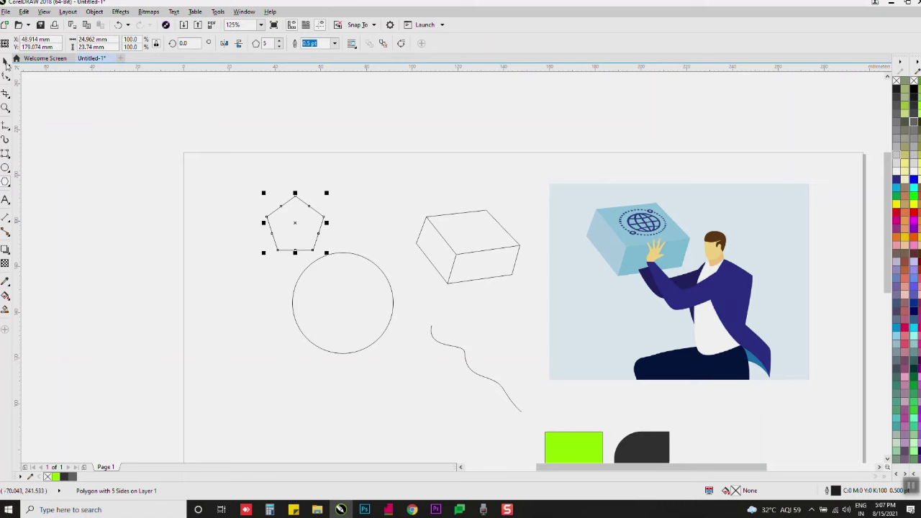
- Give the polygon nine sides and enlarge it from its centre to about 58 by 57 mm
{"action": "left_click", "coordinate": [279, 41]}
{"action": "left_click", "coordinate": [279, 40]}
{"action": "left_click", "coordinate": [279, 40]}
{"action": "left_click", "coordinate": [279, 40]}
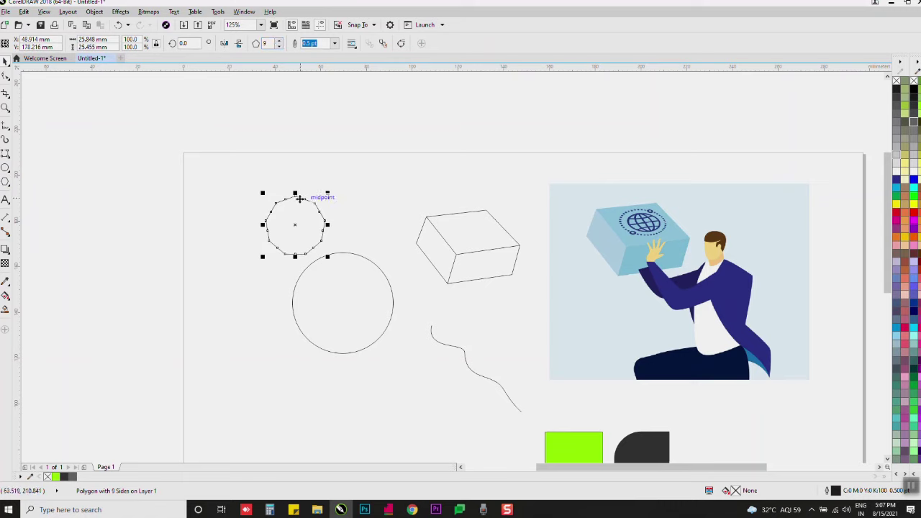
{"action": "left_click_drag", "start_coordinate": [262, 193], "coordinate": [226, 156]}
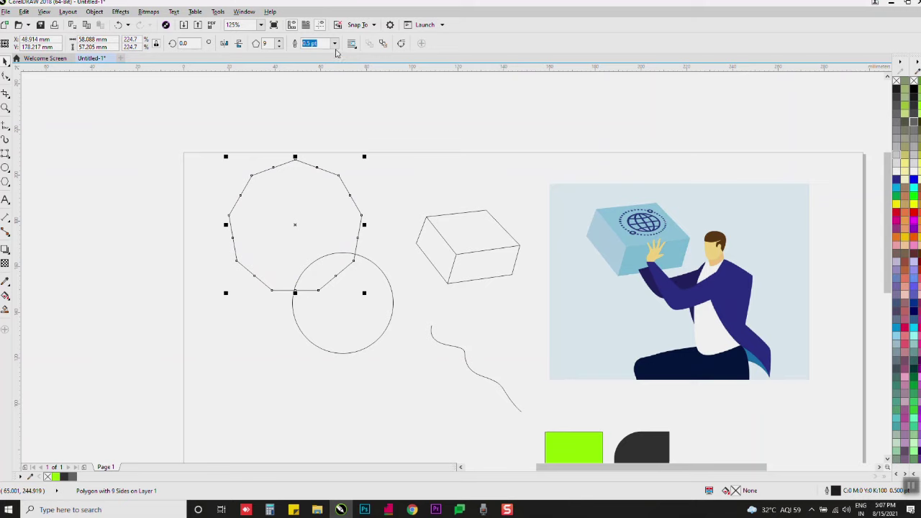
- Reduce the polygon to three sides and move the triangle up and left, clear of the circle
{"action": "left_click", "coordinate": [333, 43]}
{"action": "left_click", "coordinate": [303, 44]}
{"action": "left_click", "coordinate": [280, 47]}
{"action": "left_click", "coordinate": [280, 47]}
{"action": "left_click", "coordinate": [280, 47]}
{"action": "left_click", "coordinate": [280, 46]}
{"action": "left_click", "coordinate": [279, 47]}
{"action": "left_click", "coordinate": [279, 46]}
{"action": "left_click", "coordinate": [344, 139]}
{"action": "left_click_drag", "start_coordinate": [323, 200], "coordinate": [287, 182]}
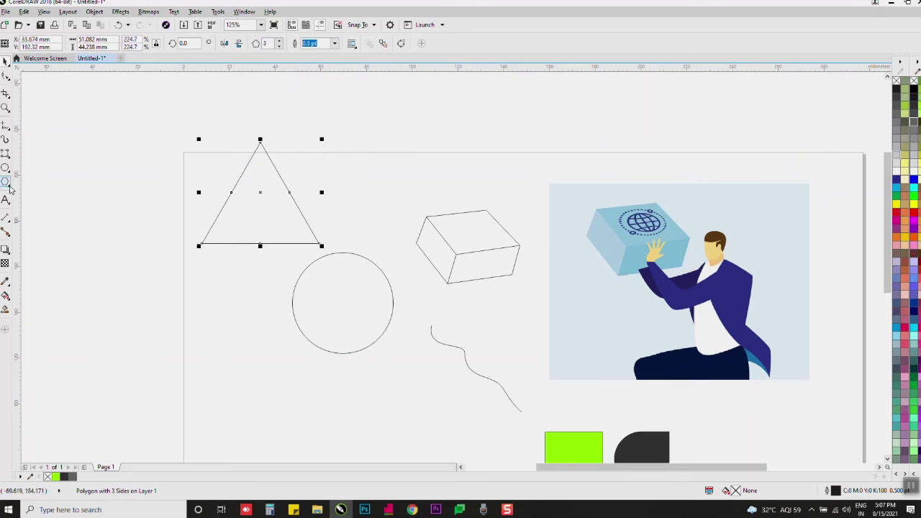
- Add the artistic text "asdadgrwer" with the Text tool and move it between the triangle and the circle's left side
{"action": "left_click", "coordinate": [9, 187]}
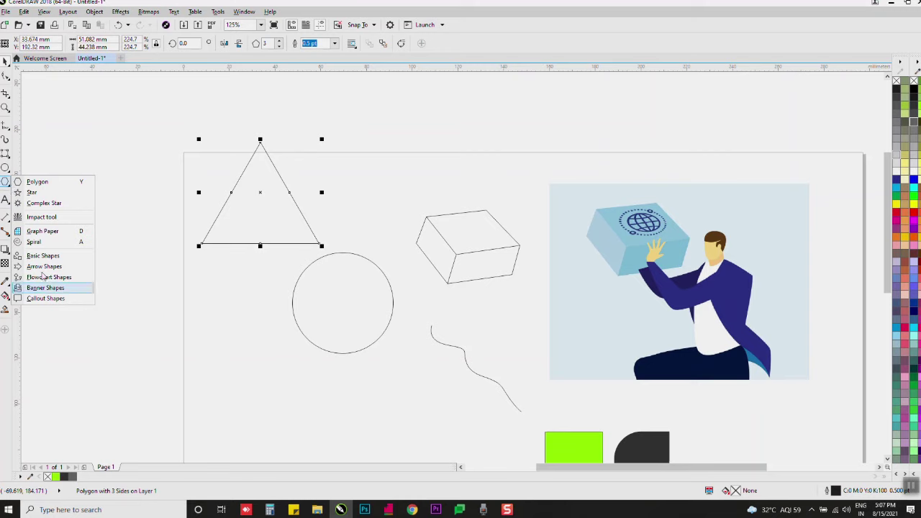
{"action": "left_click", "coordinate": [25, 216]}
{"action": "left_click", "coordinate": [138, 321]}
{"action": "type", "text": "a"}
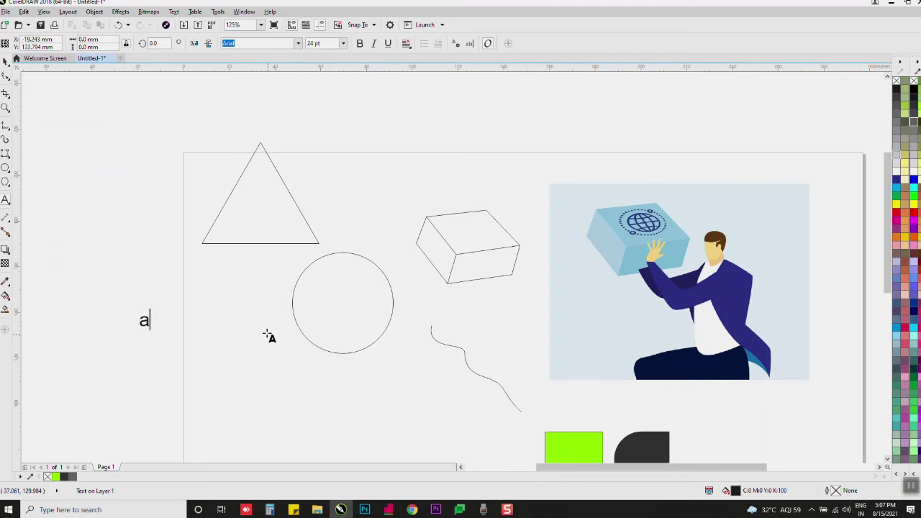
{"action": "type", "text": "sdadgrwer"}
{"action": "key", "text": "ctrl+space"}
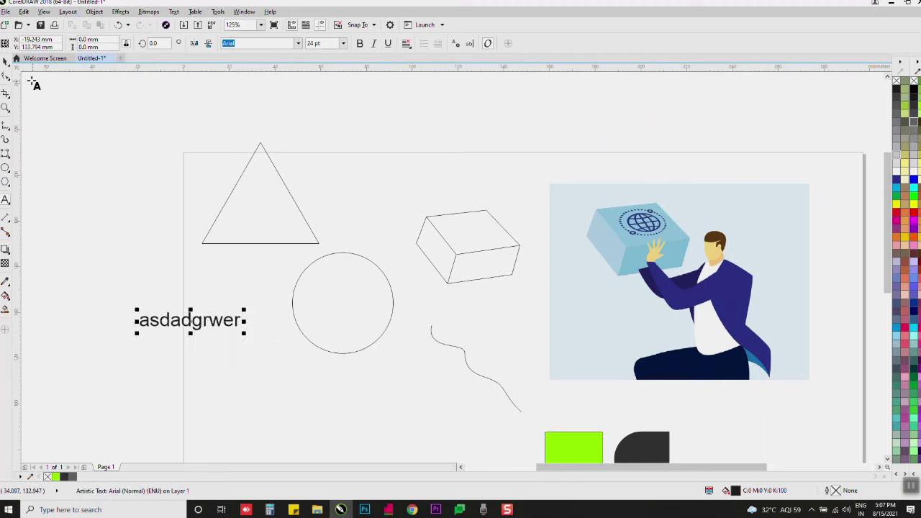
{"action": "left_click_drag", "start_coordinate": [204, 321], "coordinate": [230, 289]}
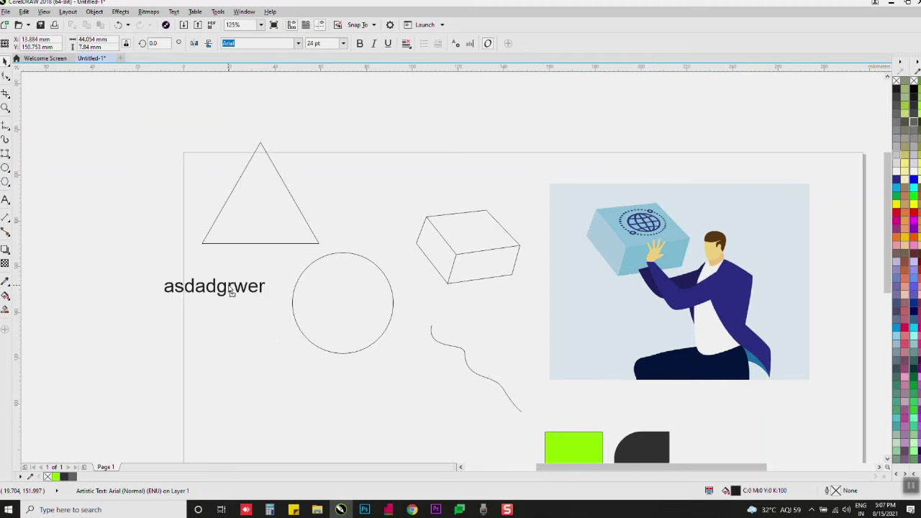
- Replace the text "asdadgrwer" with "S2" and make it bold
{"action": "double_click", "coordinate": [227, 286]}
{"action": "key", "text": "ctrl+a"}
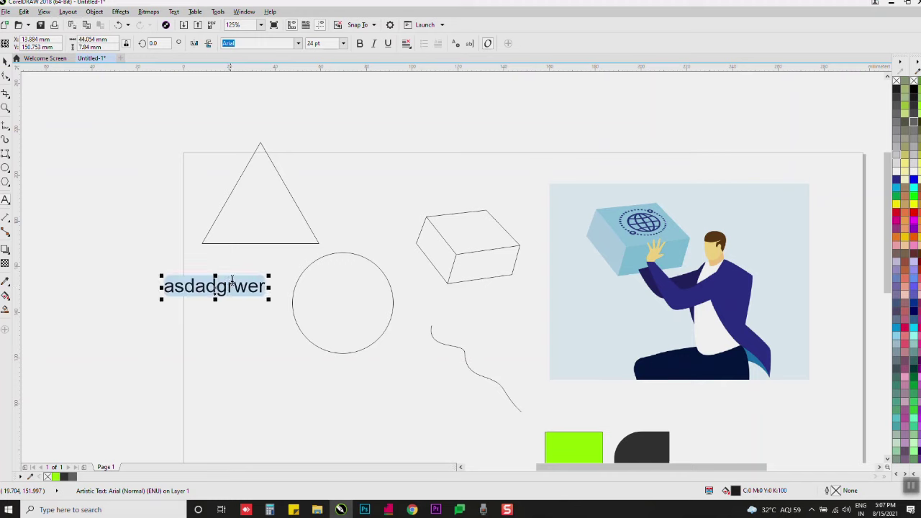
{"action": "type", "text": "S2"}
{"action": "key", "text": "ctrl+space"}
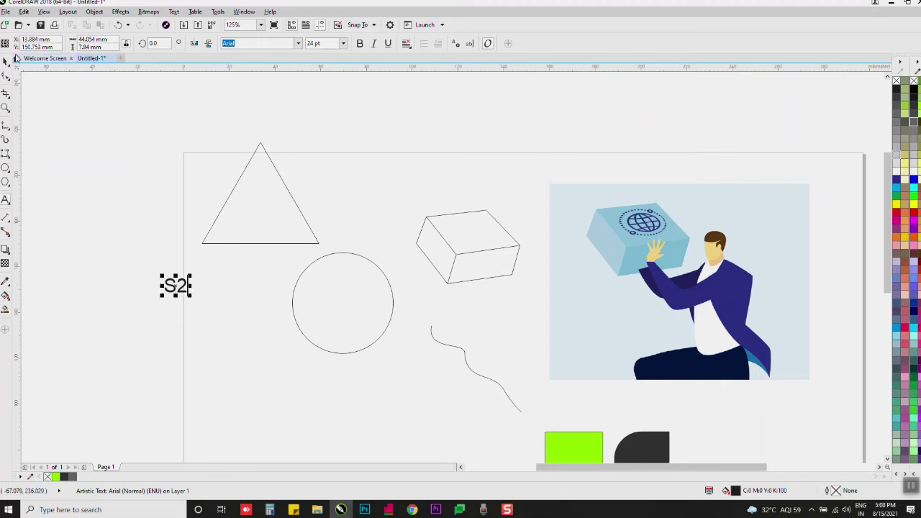
{"action": "left_click", "coordinate": [360, 43]}
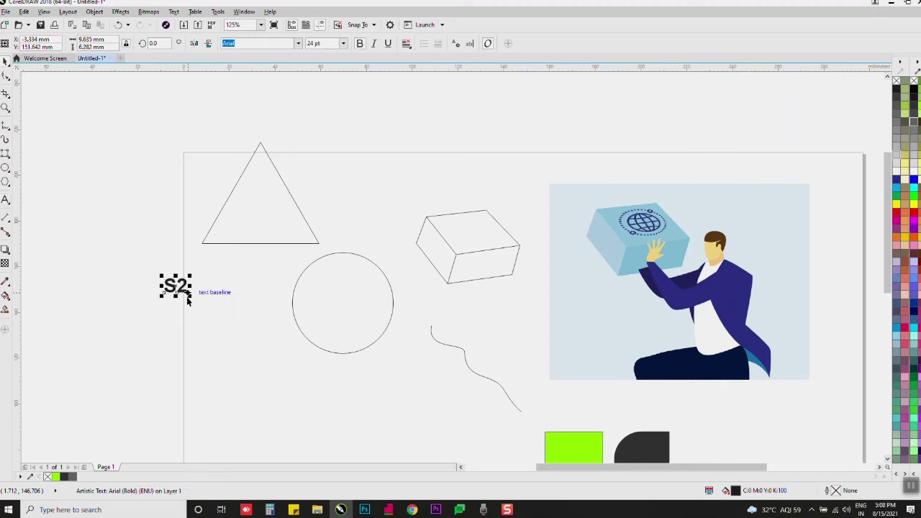
- Enlarge the "S2" text to about 38 by 25 mm and place it between the triangle and the box outline
{"action": "left_click_drag", "start_coordinate": [189, 297], "coordinate": [273, 354]}
{"action": "left_click_drag", "start_coordinate": [226, 332], "coordinate": [367, 210]}
{"action": "left_click_drag", "start_coordinate": [422, 227], "coordinate": [398, 209]}
- Group all objects and centre them together on the page
{"action": "key", "text": "ctrl+a"}
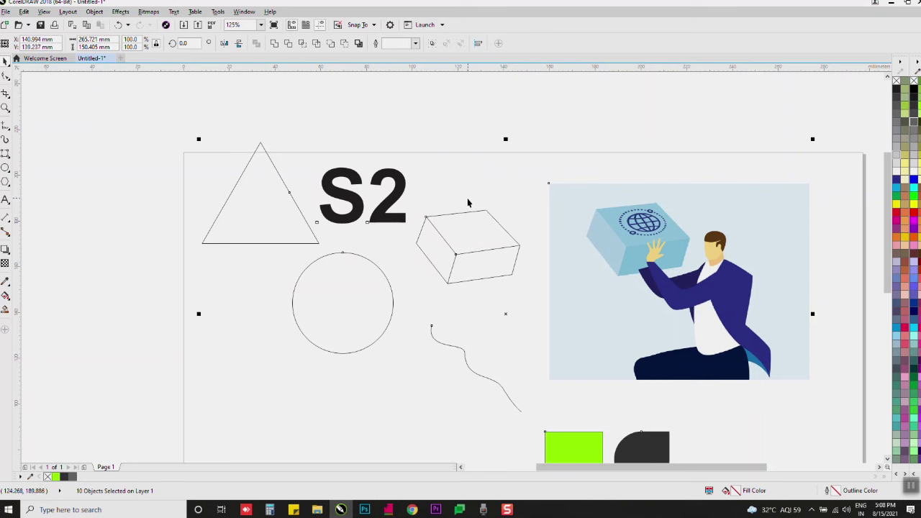
{"action": "key", "text": "ctrl+g"}
{"action": "scroll", "coordinate": [518, 222], "scroll_direction": "up", "scroll_amount": 1}
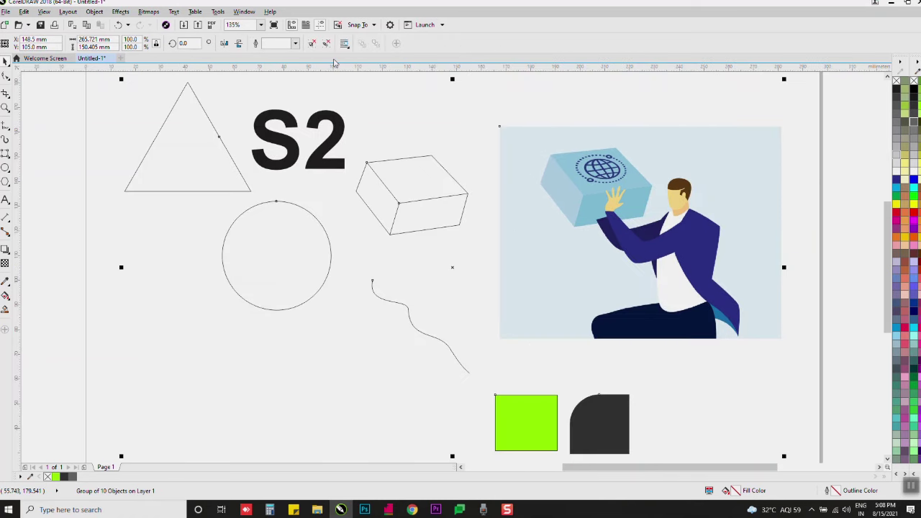
{"action": "left_click", "coordinate": [108, 106]}
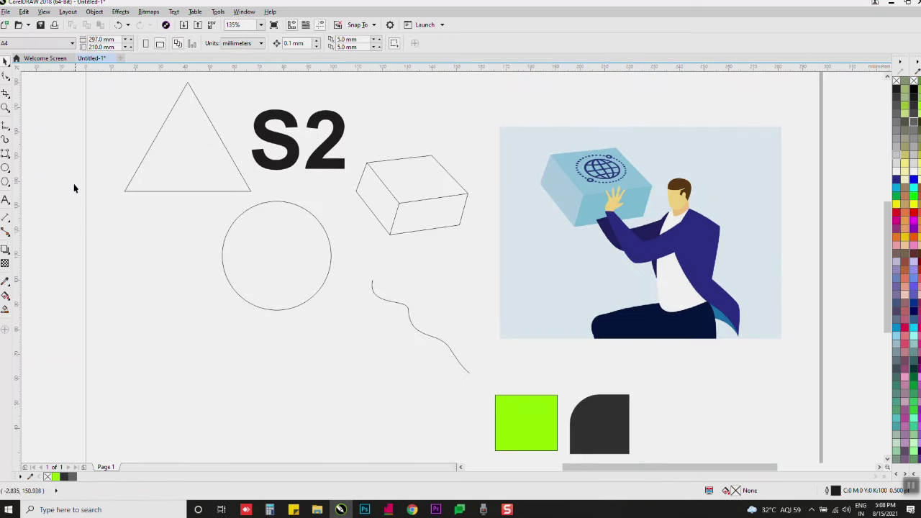
- Try a slanted parallel dimension about 75 mm long in the empty space beside the circle, and undo it
{"action": "left_click", "coordinate": [5, 220]}
{"action": "mouse_move", "coordinate": [101, 215]}
{"action": "left_mouse_down"}
{"action": "mouse_move", "coordinate": [139, 338]}
{"action": "mouse_move", "coordinate": [133, 402]}
{"action": "left_mouse_up"}
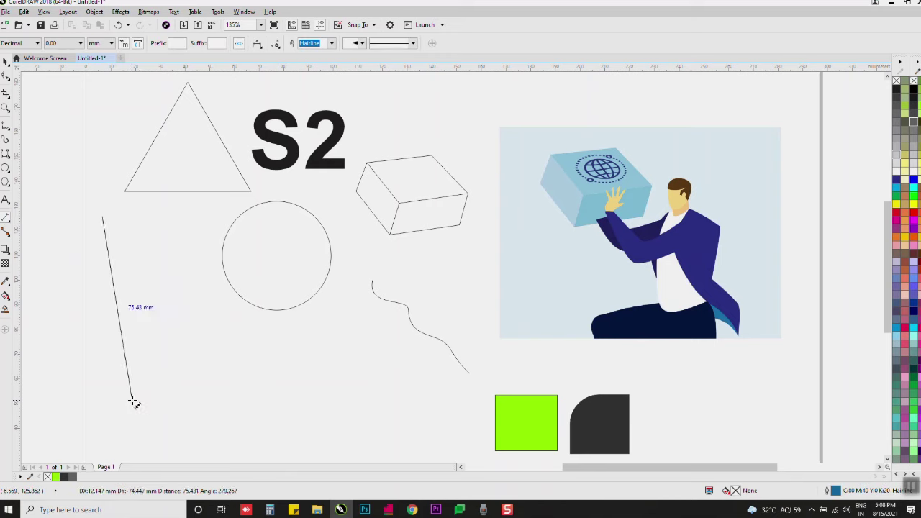
{"action": "left_click", "coordinate": [220, 387]}
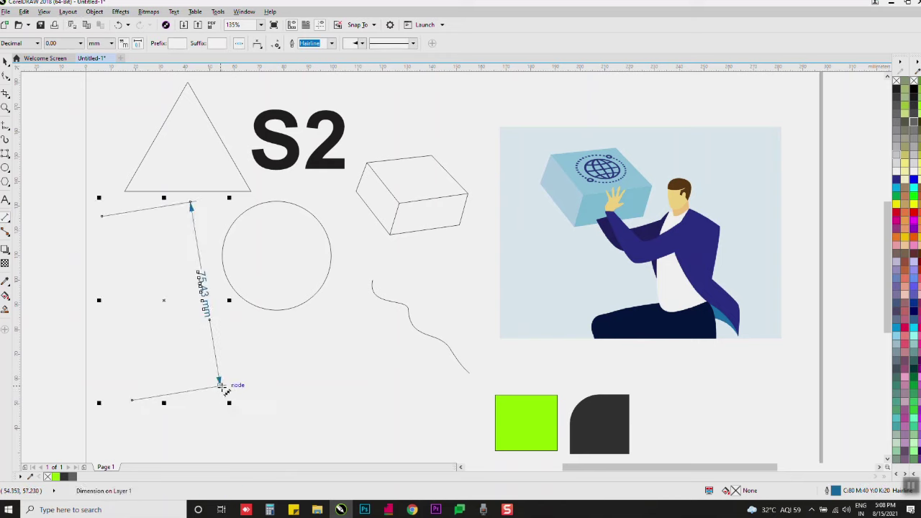
{"action": "key", "text": "ctrl+z"}
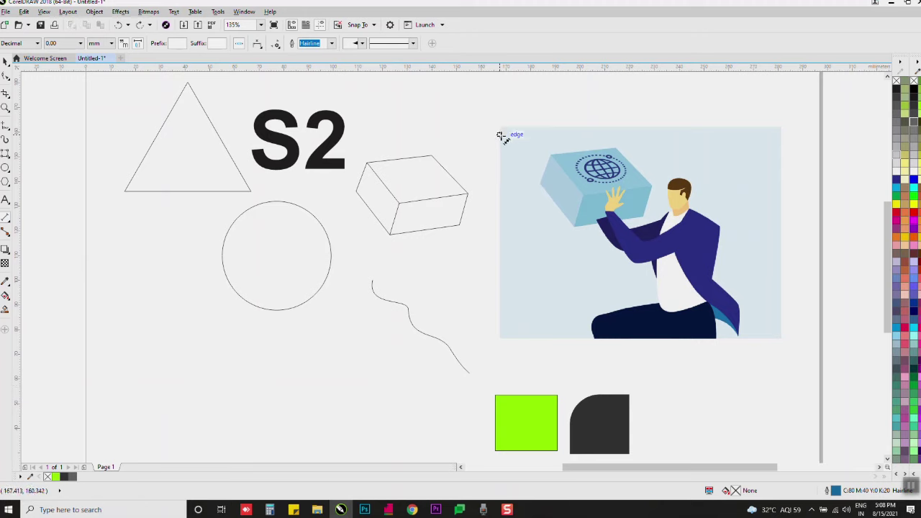
- Dimension the illustration's height along its left edge and its width along its top edge
{"action": "left_click_drag", "start_coordinate": [499, 128], "coordinate": [502, 338]}
{"action": "left_click", "coordinate": [456, 344]}
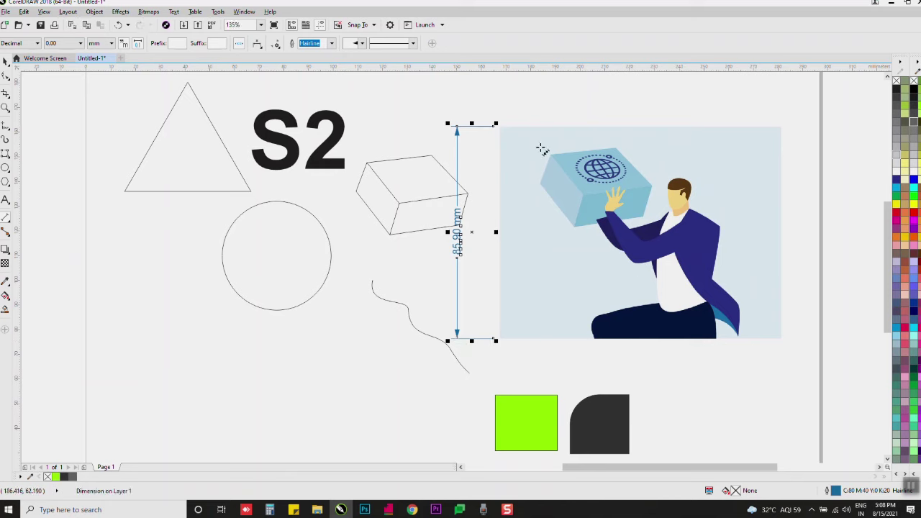
{"action": "left_click", "coordinate": [502, 128]}
{"action": "left_click_drag", "start_coordinate": [504, 128], "coordinate": [782, 126]}
{"action": "left_click", "coordinate": [782, 96]}
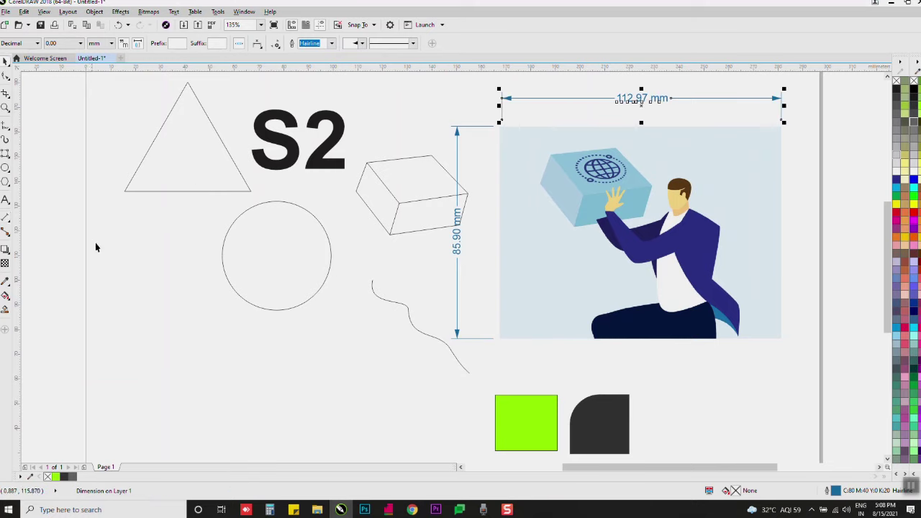
- Delete the height dimension beside the illustration
{"action": "left_click", "coordinate": [457, 136]}
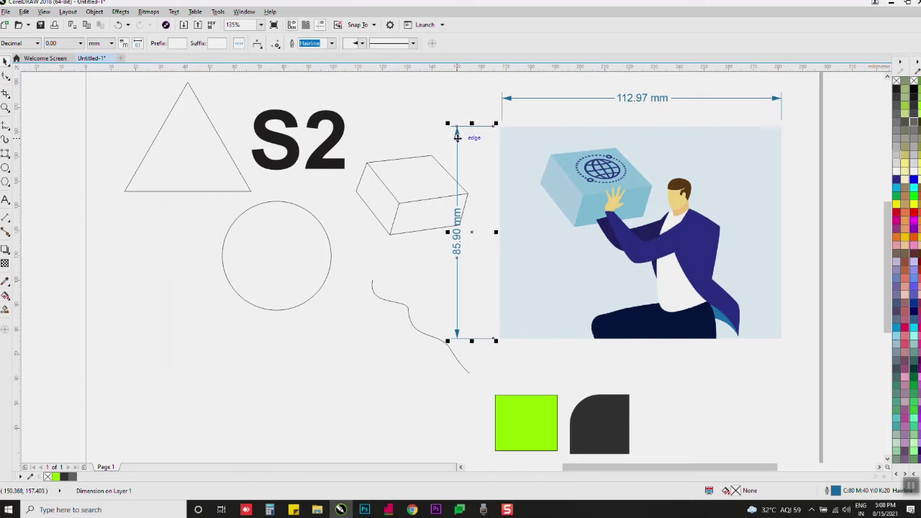
{"action": "key", "text": "Delete"}
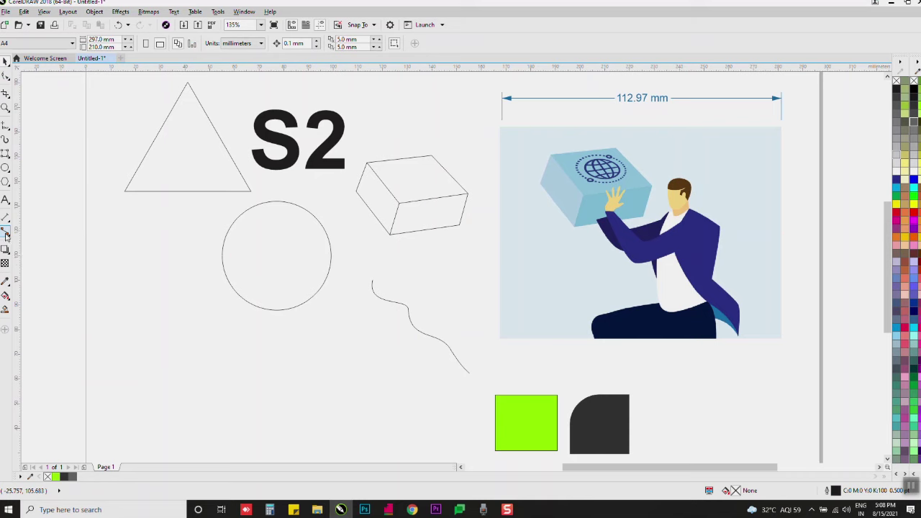
- Try straight-line connectors in the empty space beside the circle and undo them
{"action": "left_click", "coordinate": [6, 232]}
{"action": "left_click_drag", "start_coordinate": [136, 209], "coordinate": [218, 380]}
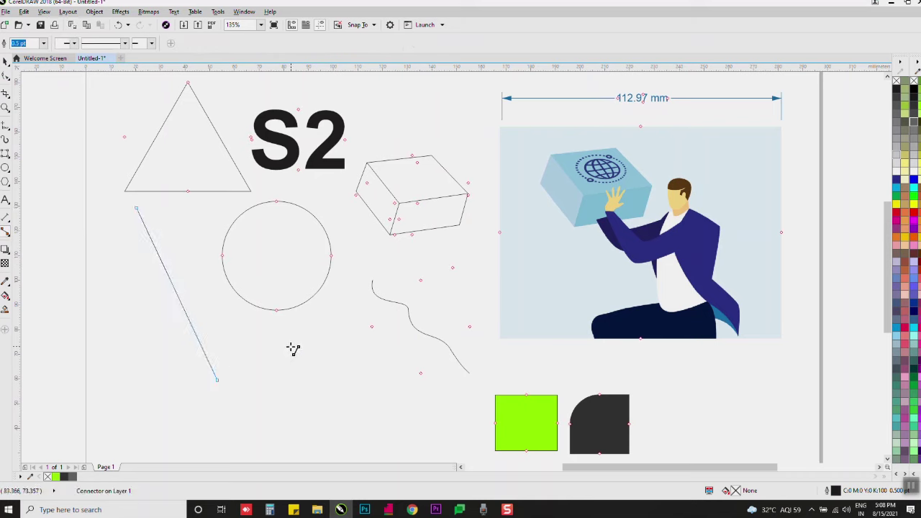
{"action": "left_click", "coordinate": [128, 359]}
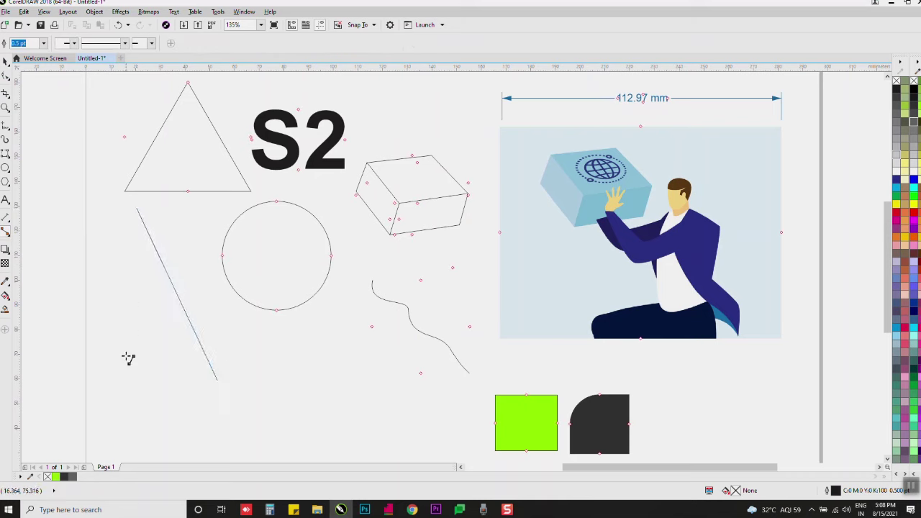
{"action": "left_click", "coordinate": [137, 209]}
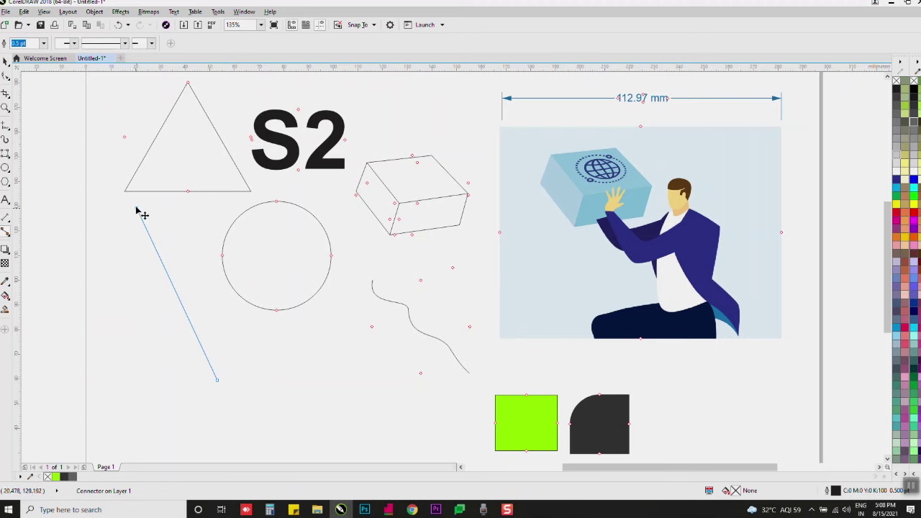
{"action": "left_click_drag", "start_coordinate": [99, 216], "coordinate": [89, 434]}
{"action": "key", "text": "ctrl+z"}
{"action": "key", "text": "ctrl+z"}
- Draw two right-angle connectors from the space below the triangle, one to the circle's lower edge and one to its right side
{"action": "left_click", "coordinate": [10, 239]}
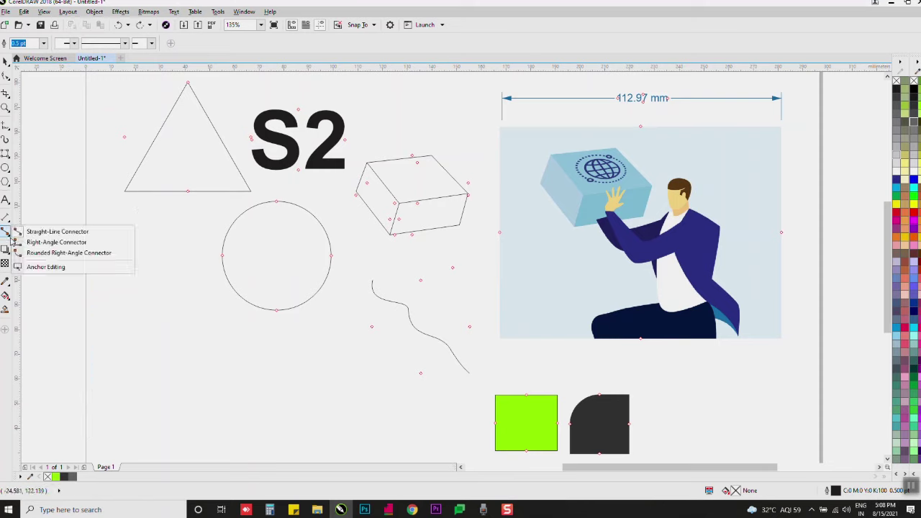
{"action": "left_click", "coordinate": [50, 243]}
{"action": "mouse_move", "coordinate": [133, 229]}
{"action": "left_mouse_down"}
{"action": "mouse_move", "coordinate": [164, 302]}
{"action": "mouse_move", "coordinate": [265, 309]}
{"action": "left_mouse_up"}
{"action": "mouse_move", "coordinate": [105, 180]}
{"action": "left_mouse_down"}
{"action": "mouse_move", "coordinate": [235, 175]}
{"action": "mouse_move", "coordinate": [367, 223]}
{"action": "mouse_move", "coordinate": [402, 269]}
{"action": "mouse_move", "coordinate": [409, 350]}
{"action": "mouse_move", "coordinate": [454, 385]}
{"action": "mouse_move", "coordinate": [350, 354]}
{"action": "mouse_move", "coordinate": [315, 263]}
{"action": "mouse_move", "coordinate": [353, 233]}
{"action": "mouse_move", "coordinate": [330, 256]}
{"action": "left_mouse_up"}
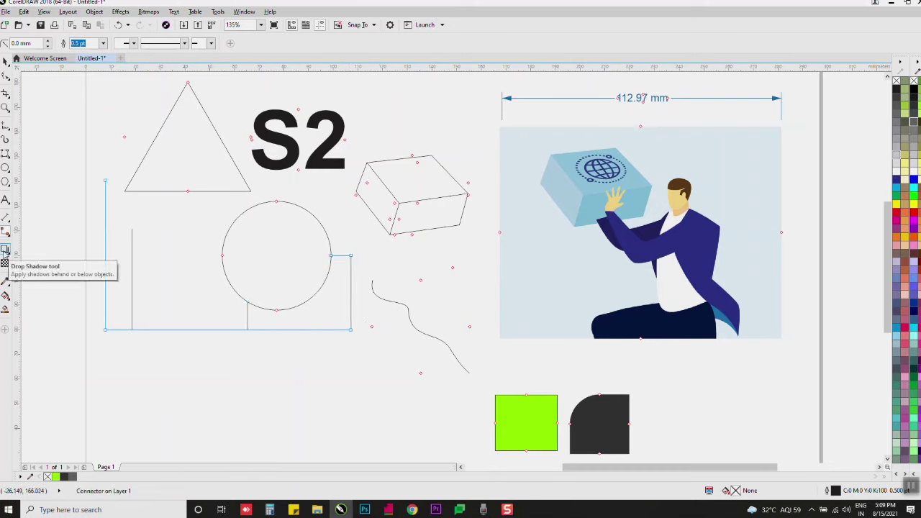
- Apply the Flat Bottom Right drop shadow preset to the "S2" text
{"action": "left_click", "coordinate": [6, 62]}
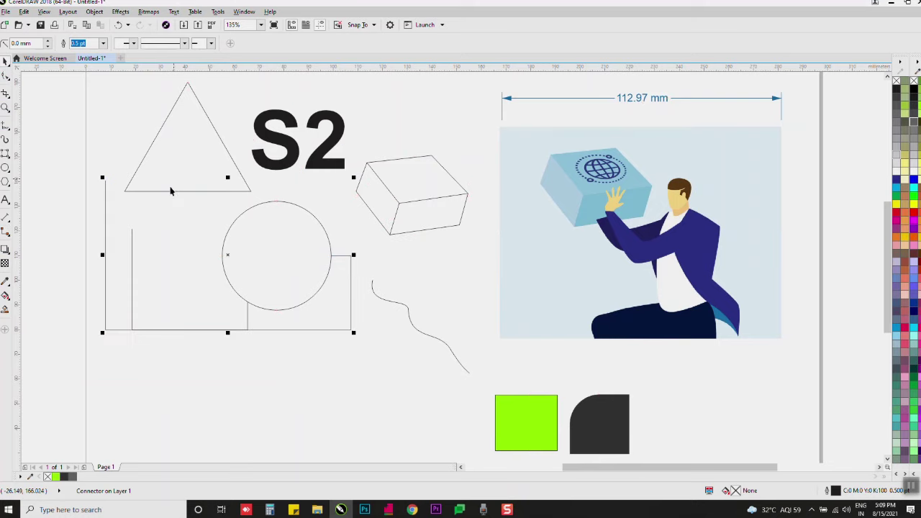
{"action": "left_click", "coordinate": [5, 252]}
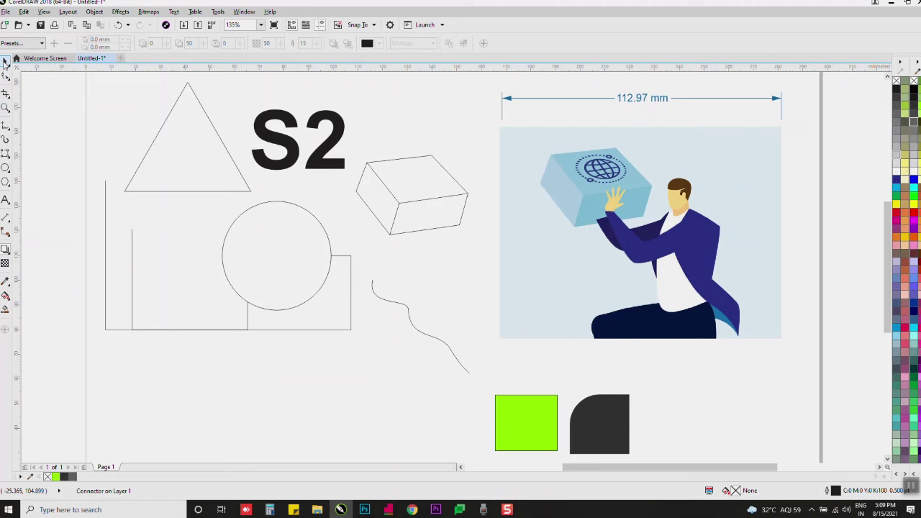
{"action": "left_click", "coordinate": [5, 63]}
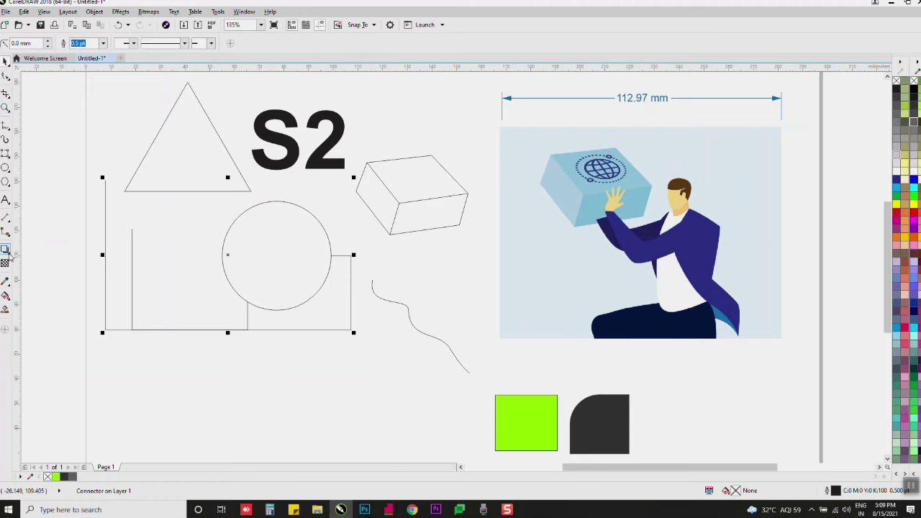
{"action": "left_click", "coordinate": [268, 139]}
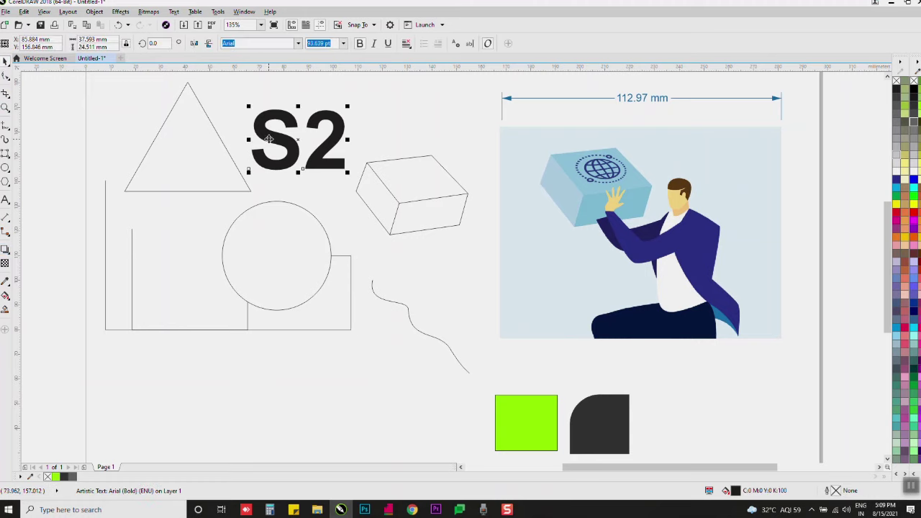
{"action": "scroll", "coordinate": [262, 106], "scroll_direction": "up", "scroll_amount": 3}
{"action": "scroll", "coordinate": [220, 103], "scroll_direction": "up", "scroll_amount": 2}
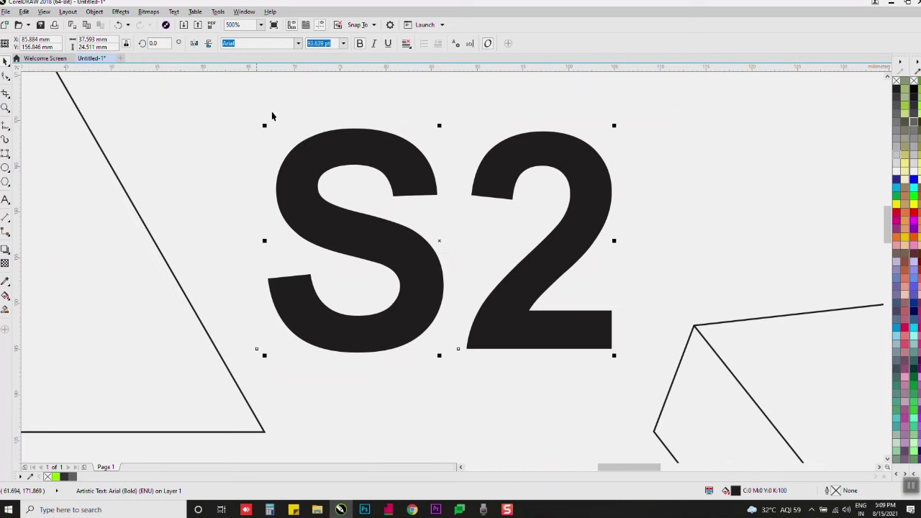
{"action": "left_click", "coordinate": [5, 248]}
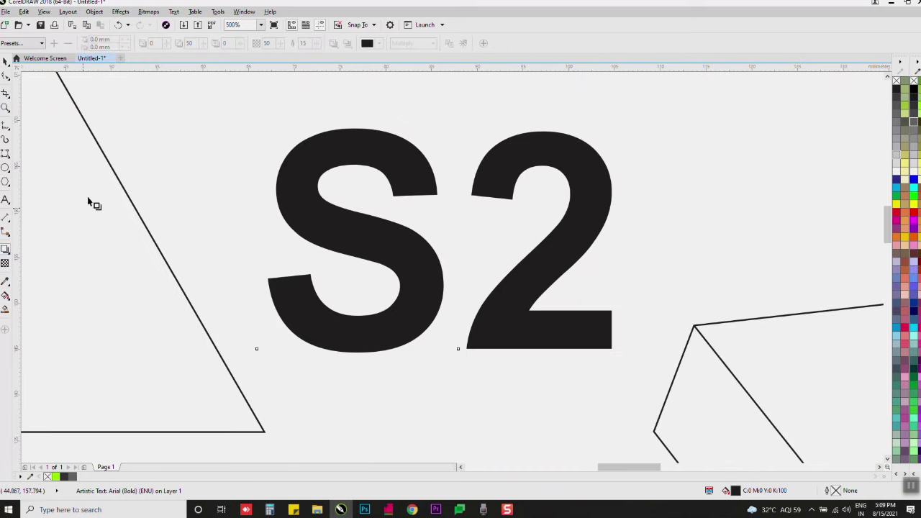
{"action": "left_click", "coordinate": [38, 45]}
{"action": "left_click", "coordinate": [37, 65]}
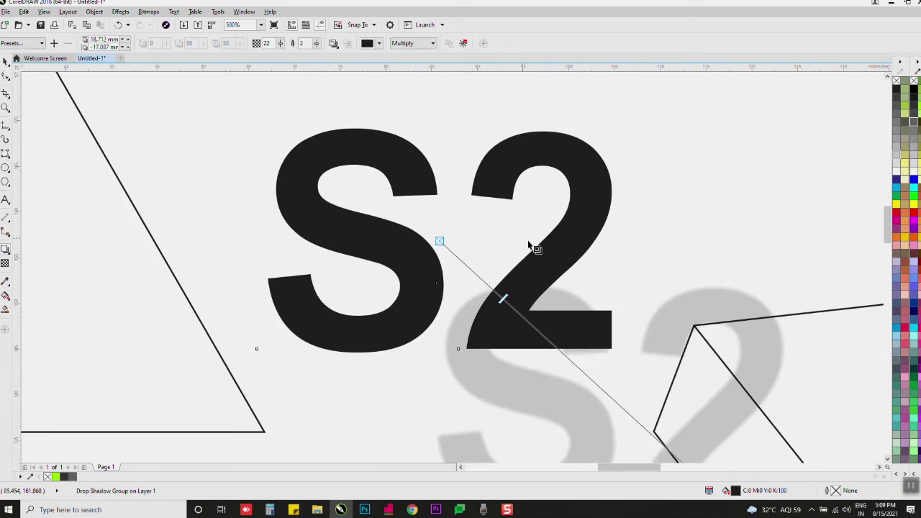
- Pull the "S2" shadow in to an offset of about 1.1 by -1.3 mm and raise its opacity to 38
{"action": "scroll", "coordinate": [536, 193], "scroll_direction": "down", "scroll_amount": 2}
{"action": "left_click_drag", "start_coordinate": [633, 349], "coordinate": [538, 275]}
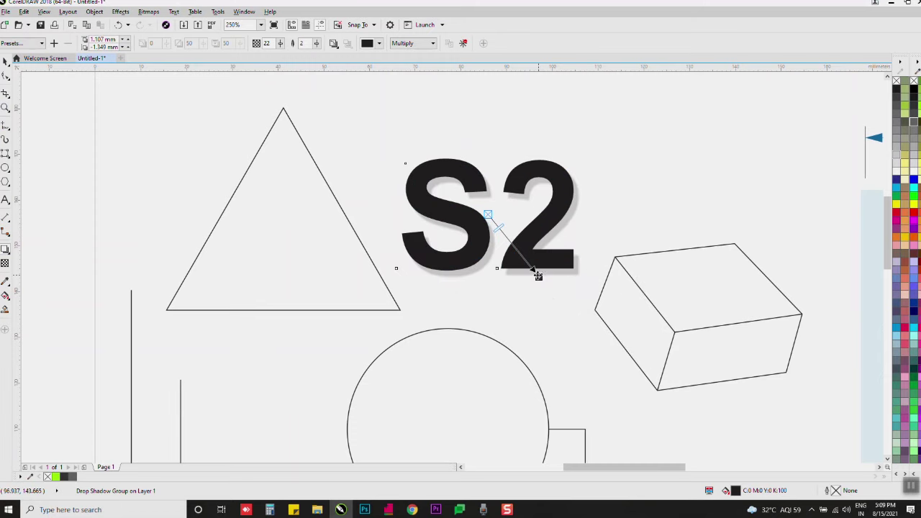
{"action": "left_click_drag", "start_coordinate": [508, 234], "coordinate": [519, 251]}
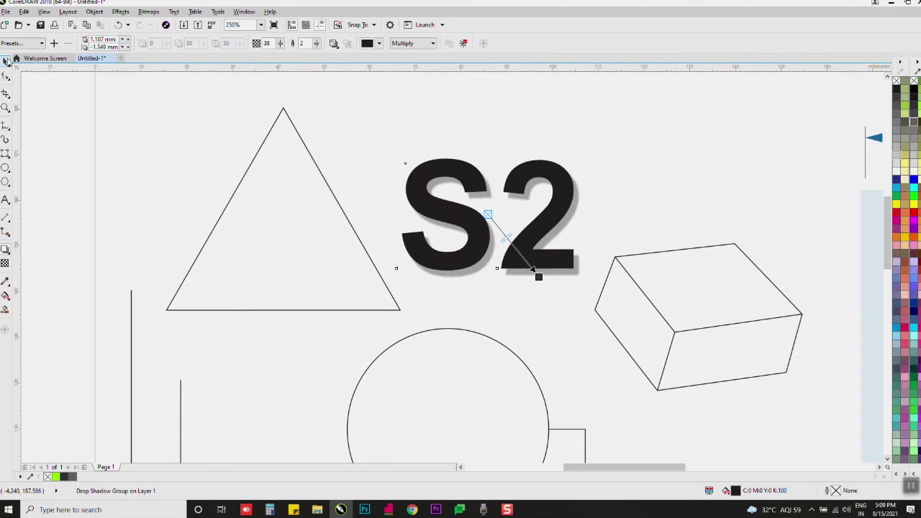
- Delete the triangle, the circle, the right-angle connectors and the freehand curve
{"action": "left_click", "coordinate": [6, 62]}
{"action": "scroll", "coordinate": [379, 144], "scroll_direction": "down", "scroll_amount": 5}
{"action": "left_click_drag", "start_coordinate": [238, 115], "coordinate": [399, 284]}
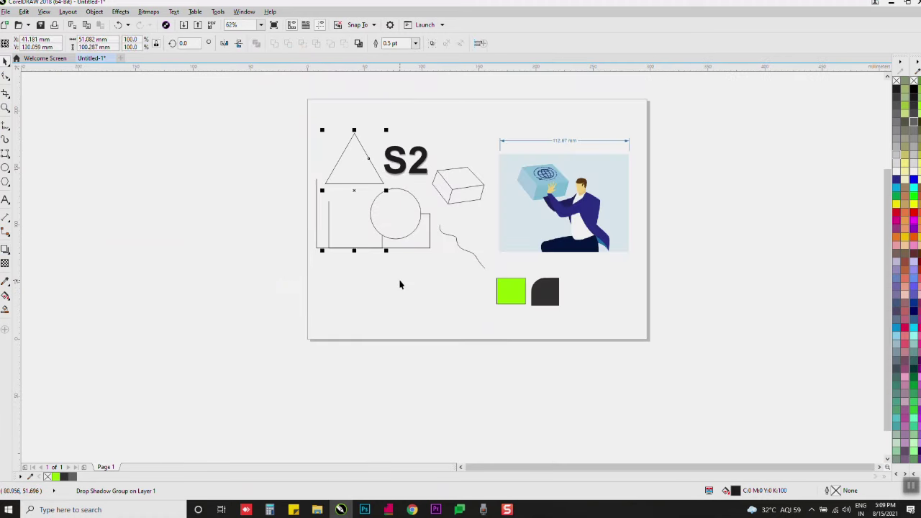
{"action": "key", "text": "Delete"}
{"action": "left_click_drag", "start_coordinate": [281, 166], "coordinate": [370, 241]}
{"action": "left_click_drag", "start_coordinate": [467, 293], "coordinate": [447, 289]}
{"action": "key", "text": "Delete"}
{"action": "left_click", "coordinate": [450, 237]}
{"action": "key", "text": "Delete"}
- Move the shadowed "S2" text down and left into the cleared area of the page
{"action": "scroll", "coordinate": [433, 164], "scroll_direction": "up", "scroll_amount": 3}
{"action": "left_click_drag", "start_coordinate": [398, 135], "coordinate": [313, 237]}
{"action": "scroll", "coordinate": [586, 249], "scroll_direction": "down", "scroll_amount": 1}
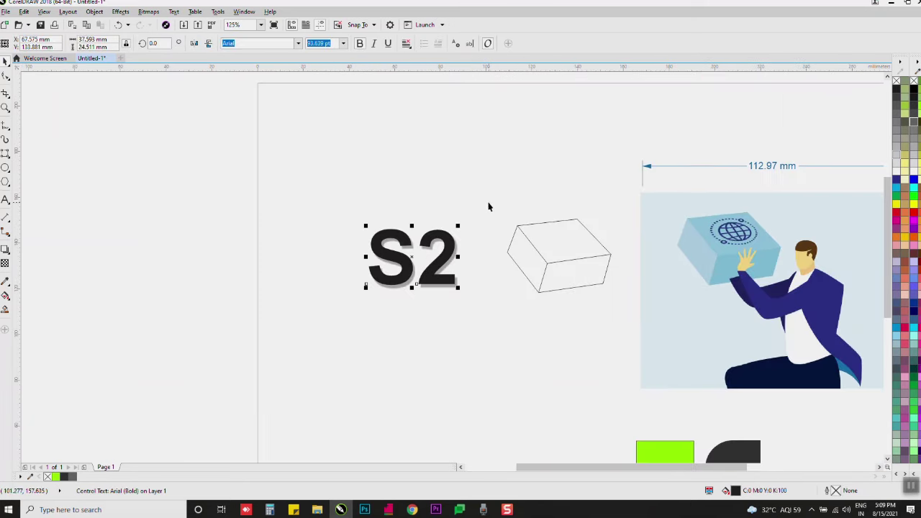
- Move the box outline onto the illustration's lower-left edge and enlarge the shadowed "S2" text
{"action": "left_click", "coordinate": [575, 258]}
{"action": "left_click_drag", "start_coordinate": [575, 259], "coordinate": [660, 328]}
{"action": "left_click_drag", "start_coordinate": [341, 196], "coordinate": [543, 337]}
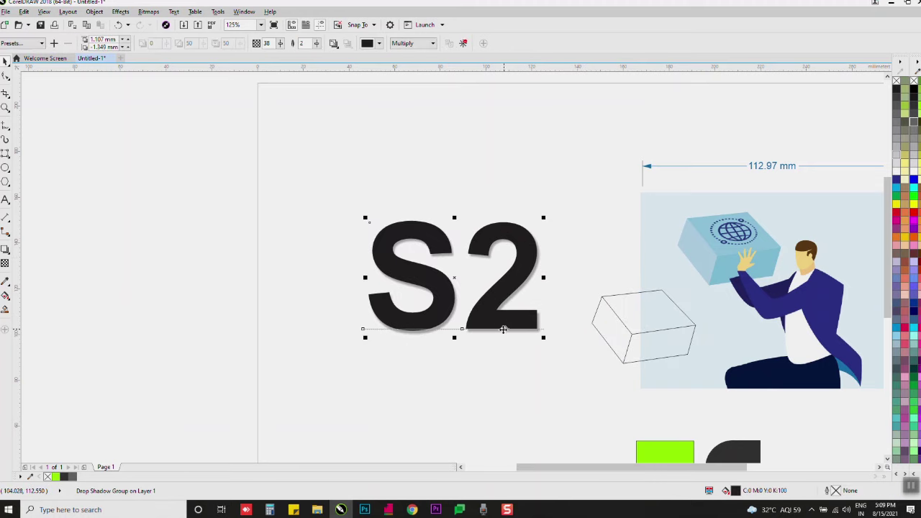
- Extend the "S2" drop shadow down and right to an offset of about 2.1 by -2.4 mm
{"action": "left_click", "coordinate": [4, 249]}
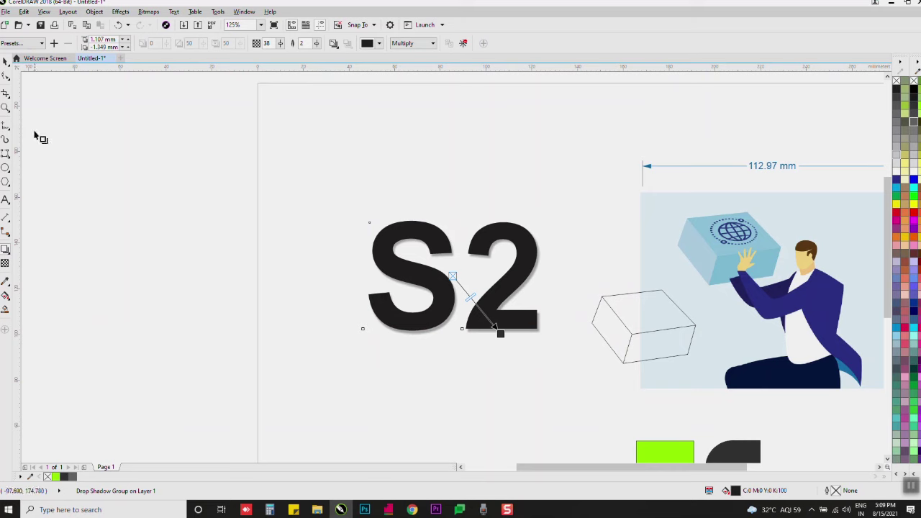
{"action": "left_click", "coordinate": [6, 44]}
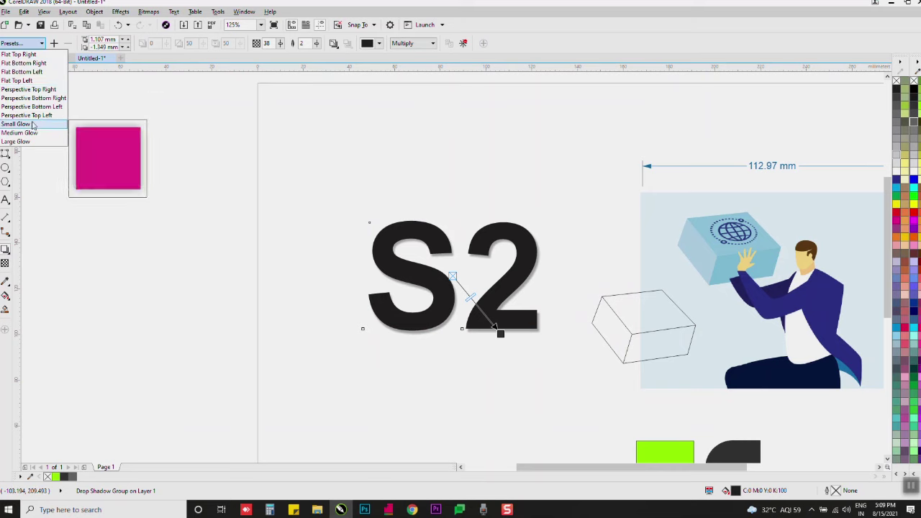
{"action": "left_click", "coordinate": [499, 335]}
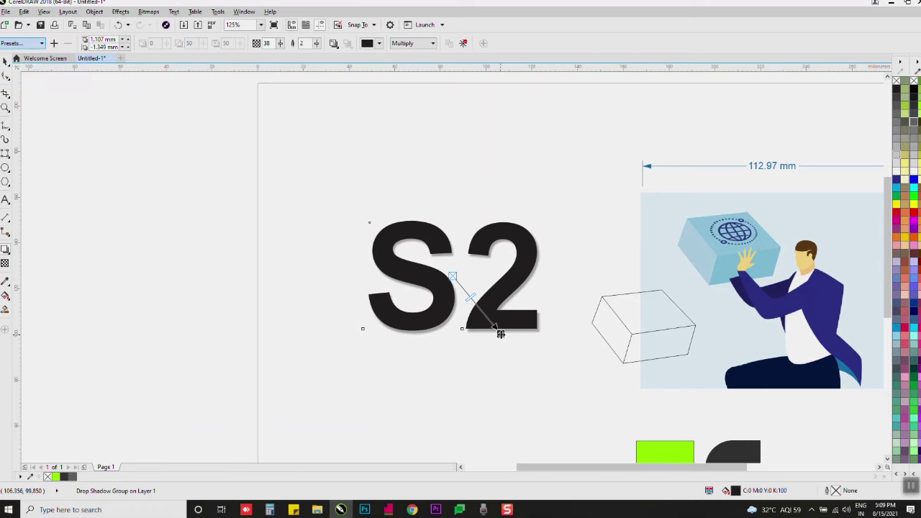
{"action": "scroll", "coordinate": [508, 348], "scroll_direction": "up", "scroll_amount": 4}
{"action": "left_click_drag", "start_coordinate": [486, 311], "coordinate": [504, 332]}
{"action": "scroll", "coordinate": [589, 352], "scroll_direction": "down", "scroll_amount": 4}
{"action": "scroll", "coordinate": [563, 353], "scroll_direction": "up", "scroll_amount": 2}
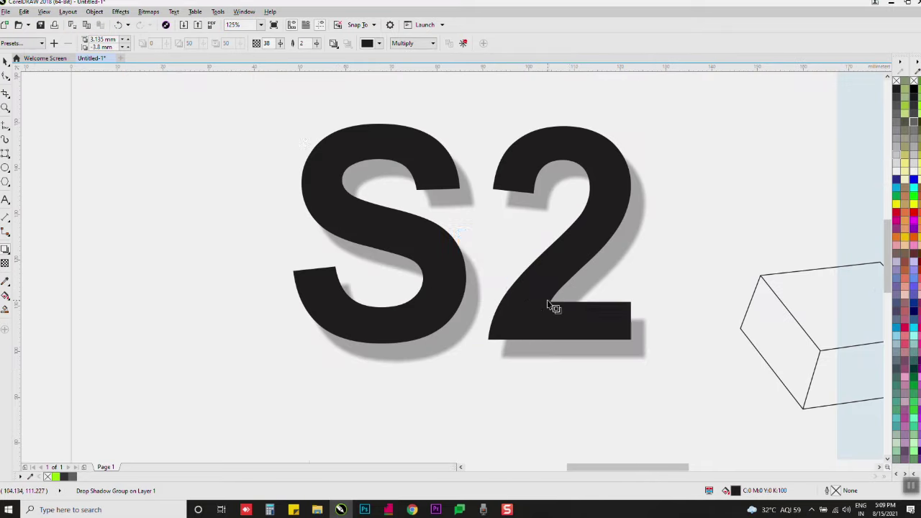
{"action": "left_click_drag", "start_coordinate": [563, 353], "coordinate": [567, 351]}
{"action": "scroll", "coordinate": [546, 331], "scroll_direction": "down", "scroll_amount": 2}
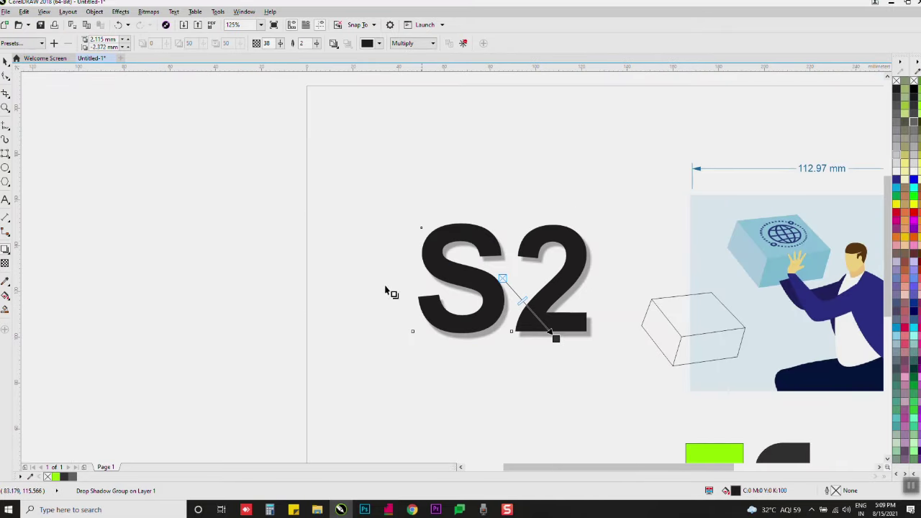
{"action": "key", "text": "space"}
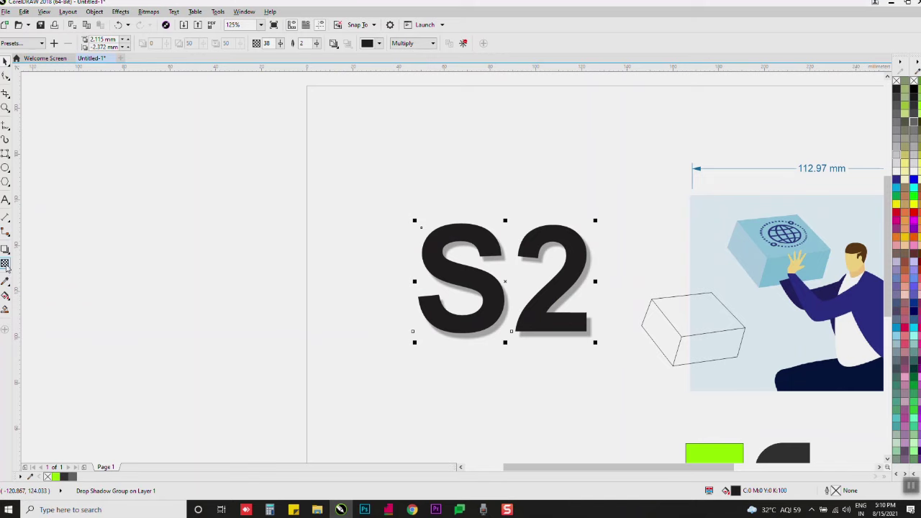
- Try a linear transparency on the illustration, fading from its right side towards the middle, and undo it
{"action": "left_click", "coordinate": [5, 264]}
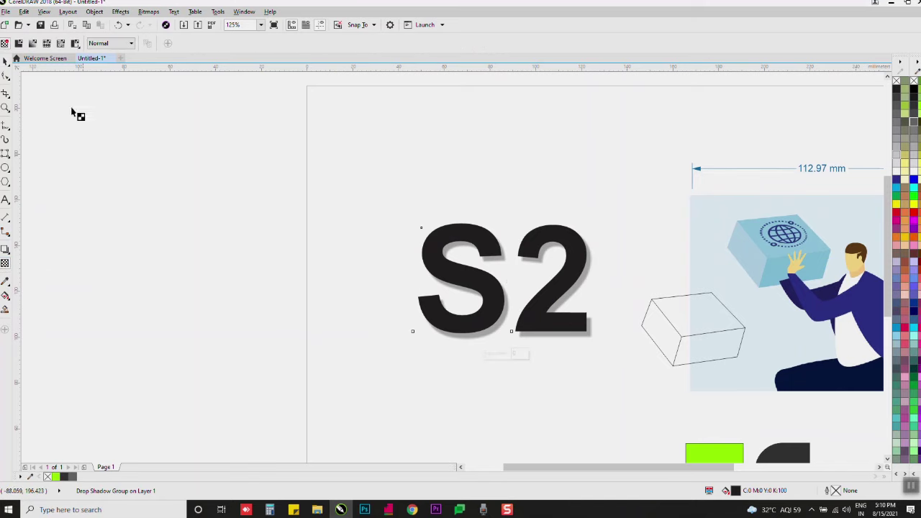
{"action": "scroll", "coordinate": [221, 139], "scroll_direction": "down", "scroll_amount": 4}
{"action": "scroll", "coordinate": [528, 193], "scroll_direction": "up", "scroll_amount": 2}
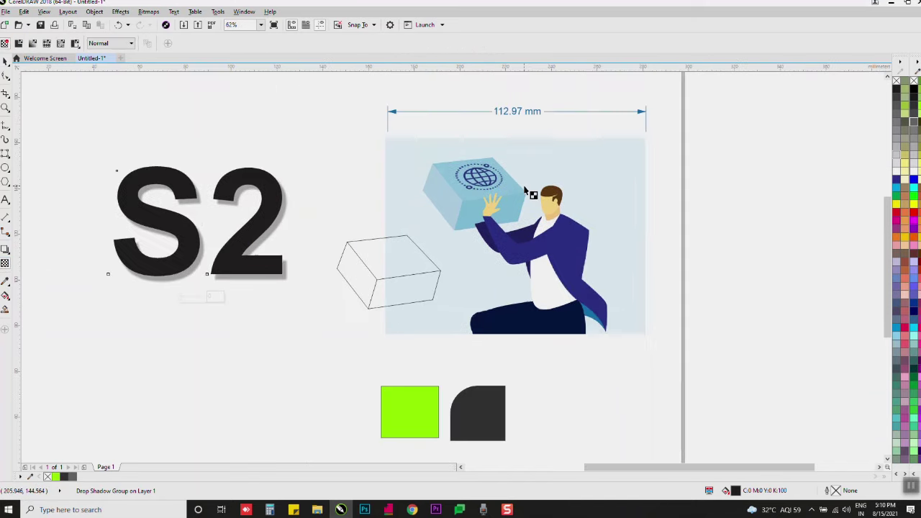
{"action": "left_click_drag", "start_coordinate": [617, 216], "coordinate": [510, 214]}
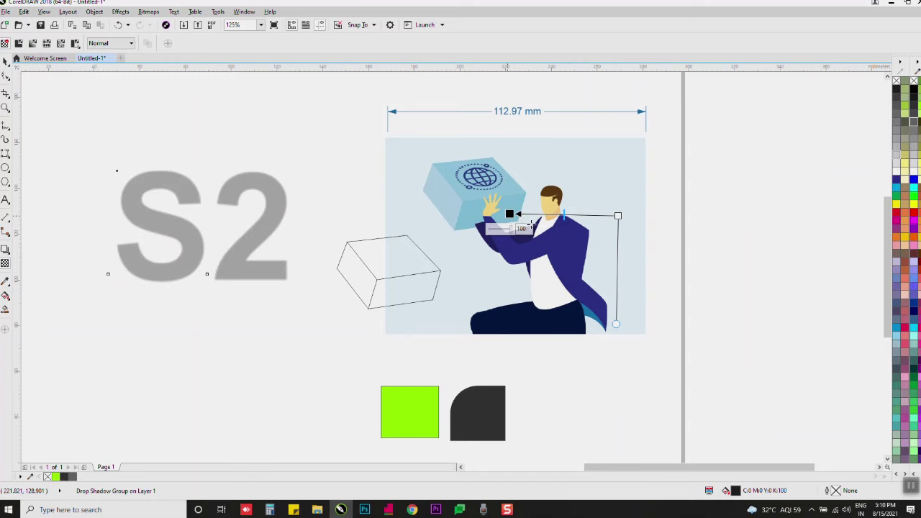
{"action": "key", "text": "ctrl+z"}
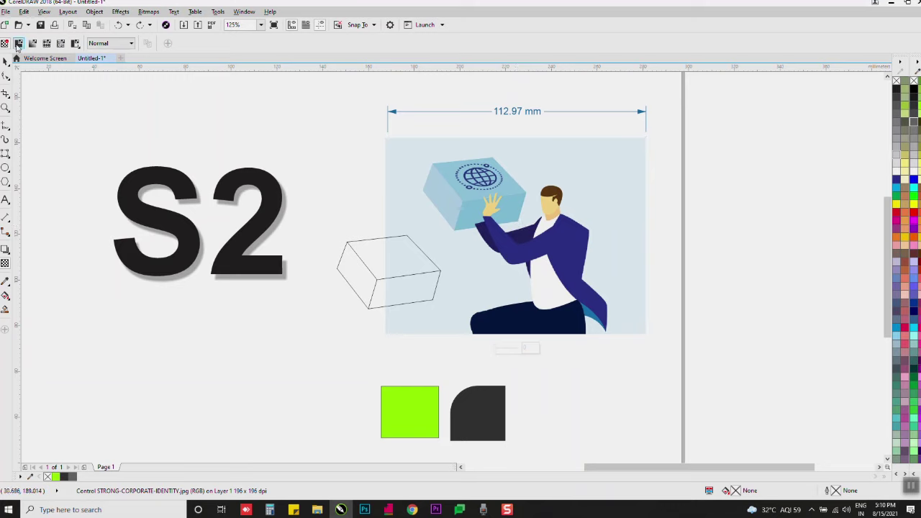
- Apply a uniform transparency to the illustration and set its value to 0
{"action": "left_click", "coordinate": [18, 44]}
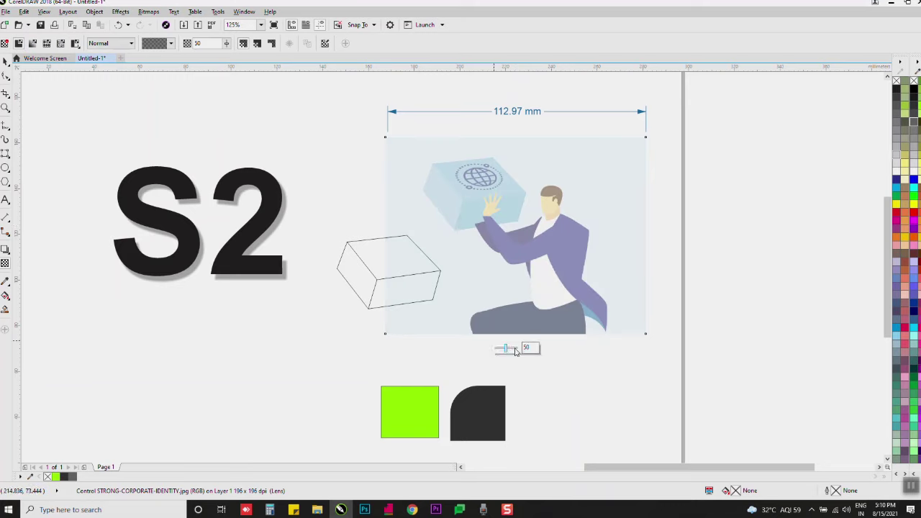
{"action": "left_click_drag", "start_coordinate": [513, 348], "coordinate": [481, 350]}
{"action": "left_click", "coordinate": [4, 59]}
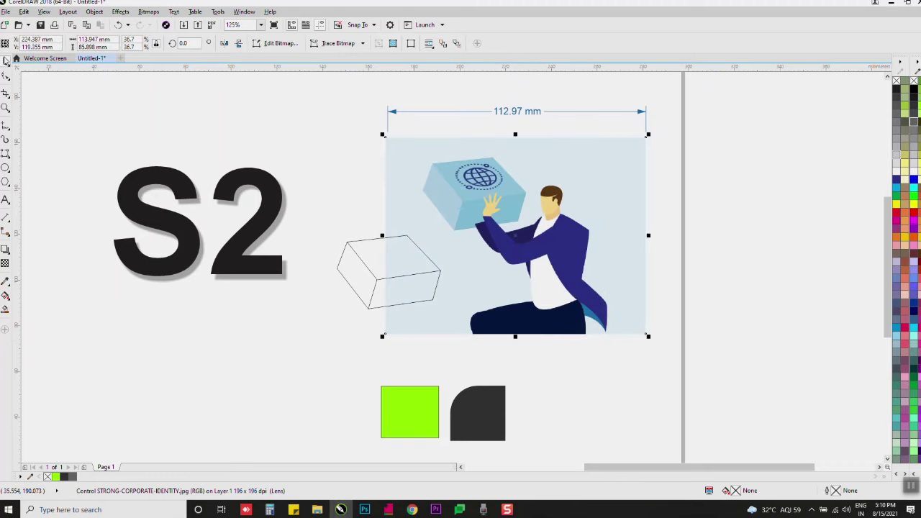
{"action": "left_click", "coordinate": [12, 263]}
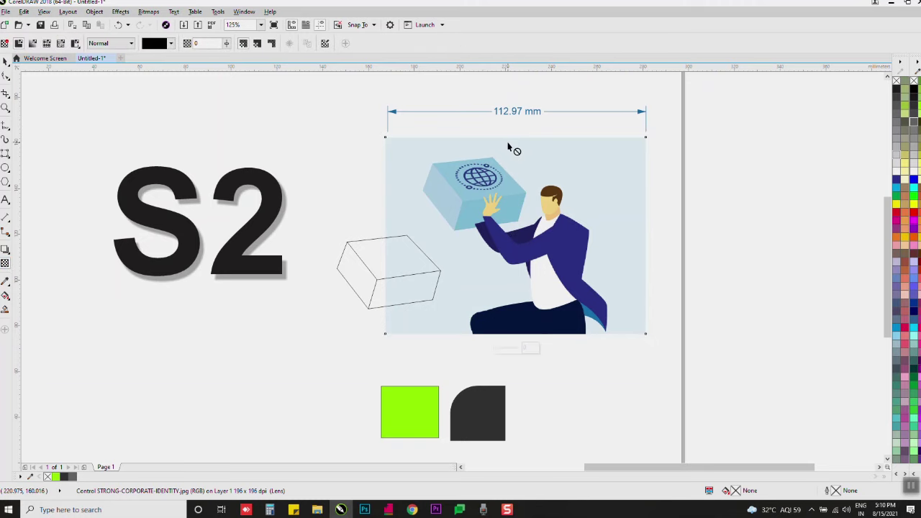
- Try a diagonal fading transparency across the "S2" text from upper left to lower right, and undo it
{"action": "left_click", "coordinate": [7, 61]}
{"action": "left_click", "coordinate": [175, 231]}
{"action": "left_click", "coordinate": [5, 263]}
{"action": "left_click_drag", "start_coordinate": [158, 164], "coordinate": [266, 287]}
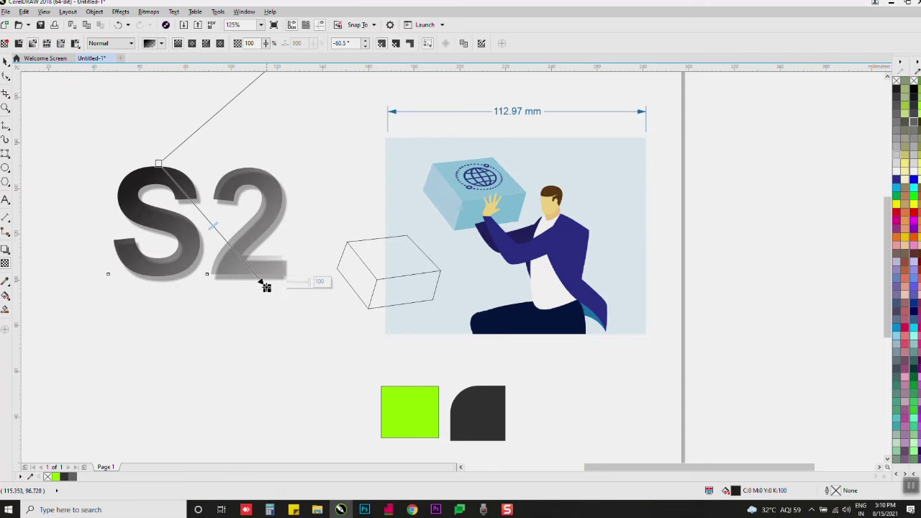
{"action": "key", "text": "ctrl+z"}
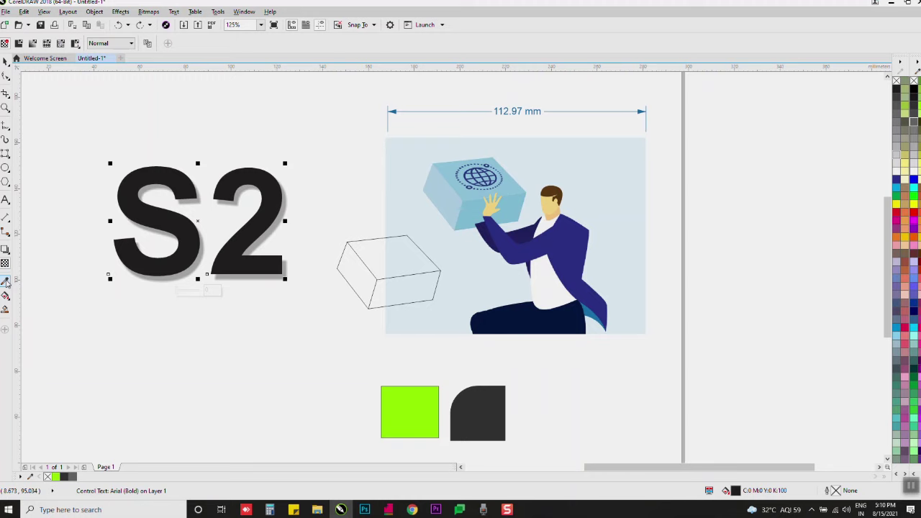
- Recolour the "S2" text with the Color Eyedropper, first with the jacket's blue and then with the held box's light blue
{"action": "left_click", "coordinate": [5, 282]}
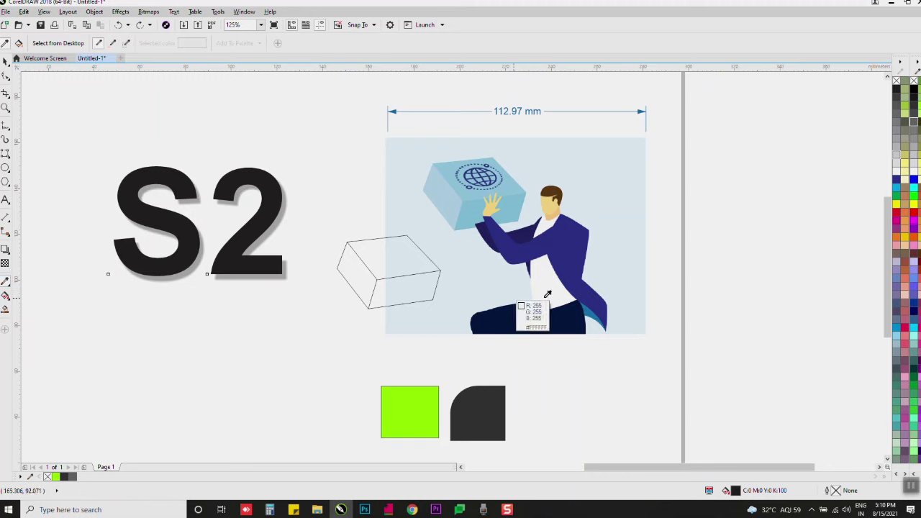
{"action": "left_click", "coordinate": [579, 253]}
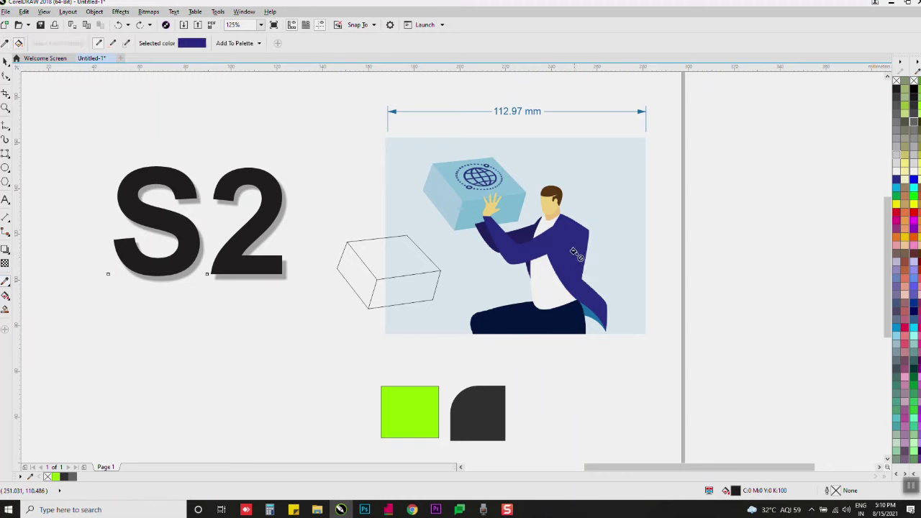
{"action": "left_click", "coordinate": [274, 187]}
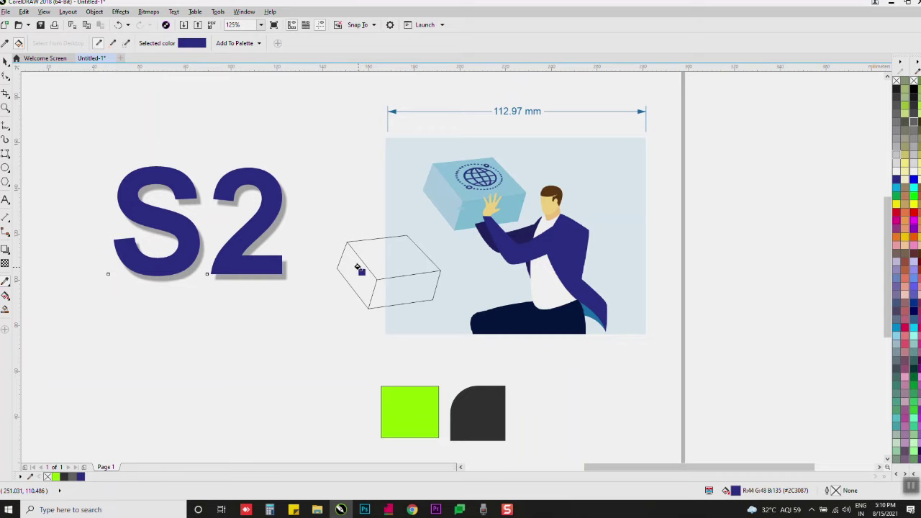
{"action": "left_click", "coordinate": [467, 229], "text": "shift"}
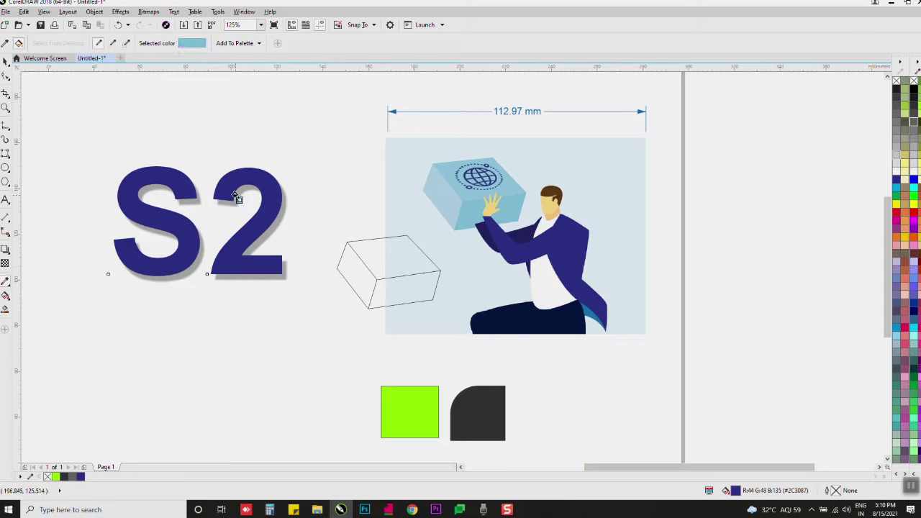
{"action": "left_click", "coordinate": [260, 182]}
- Sample the dark navy of the man's trousers and apply it to the "S2" text
{"action": "left_click", "coordinate": [504, 323], "text": "shift"}
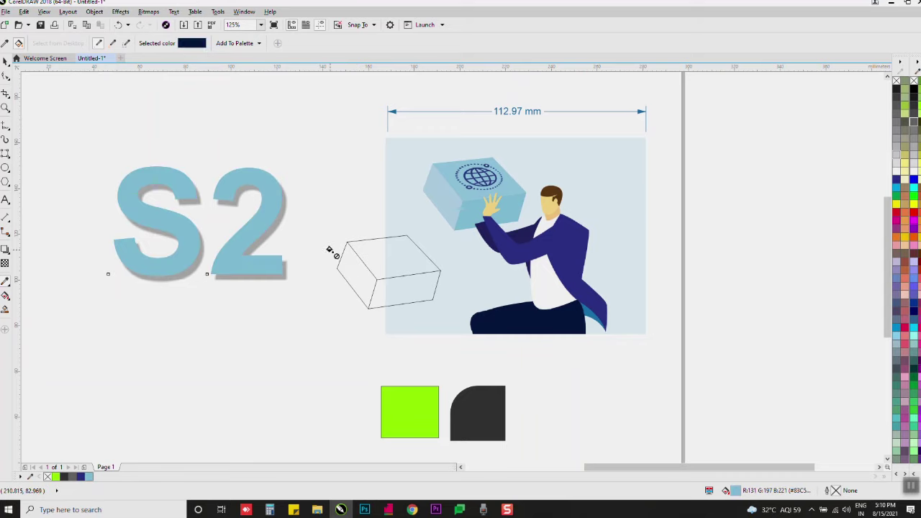
{"action": "left_click", "coordinate": [267, 195]}
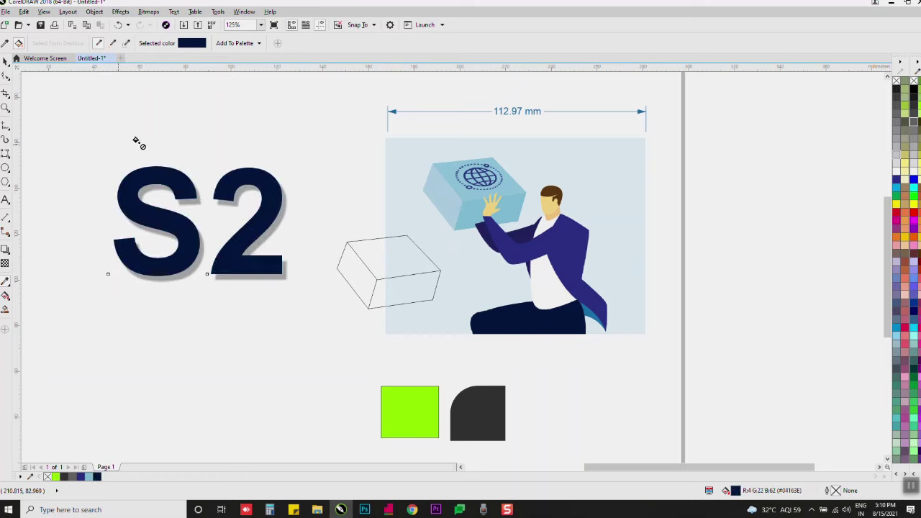
- Apply a diagonal linear fountain fill to the "S2" text with the Interactive Fill tool, running from dark navy to purple
{"action": "left_click", "coordinate": [6, 294]}
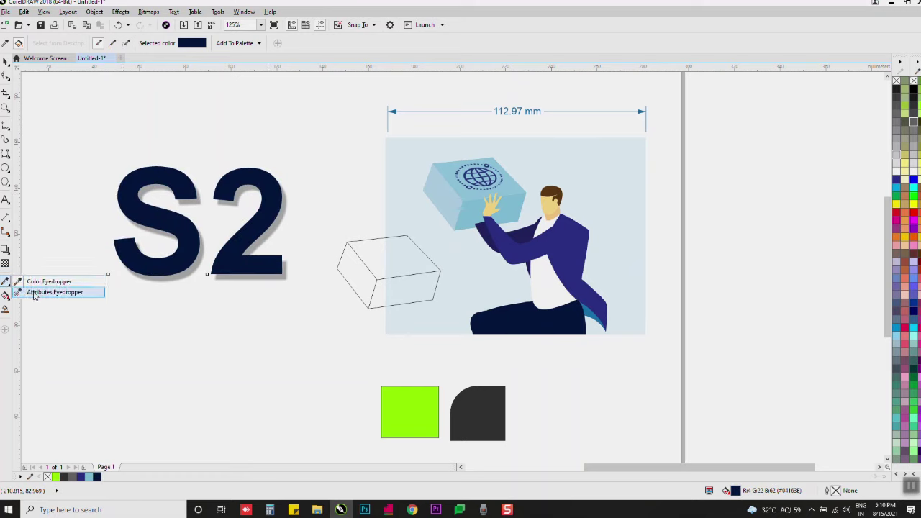
{"action": "left_click", "coordinate": [8, 298]}
{"action": "left_click", "coordinate": [43, 295]}
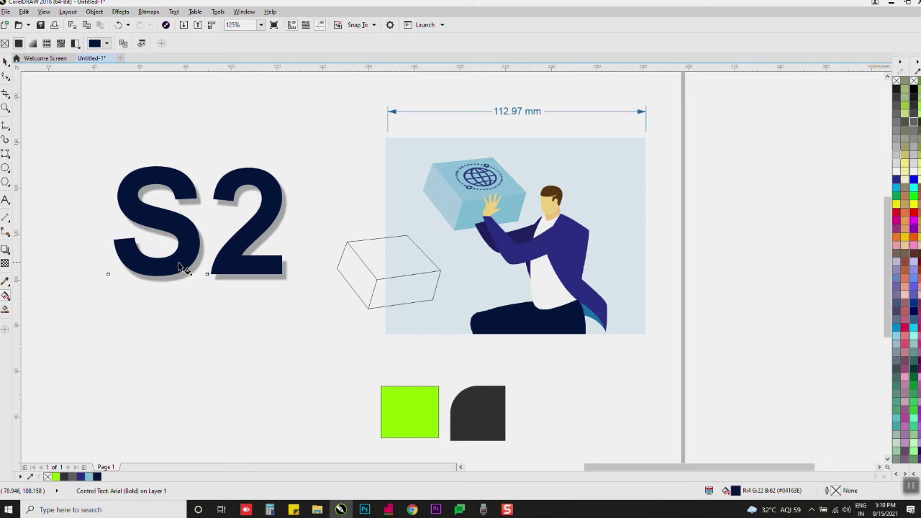
{"action": "left_click_drag", "start_coordinate": [144, 273], "coordinate": [255, 170]}
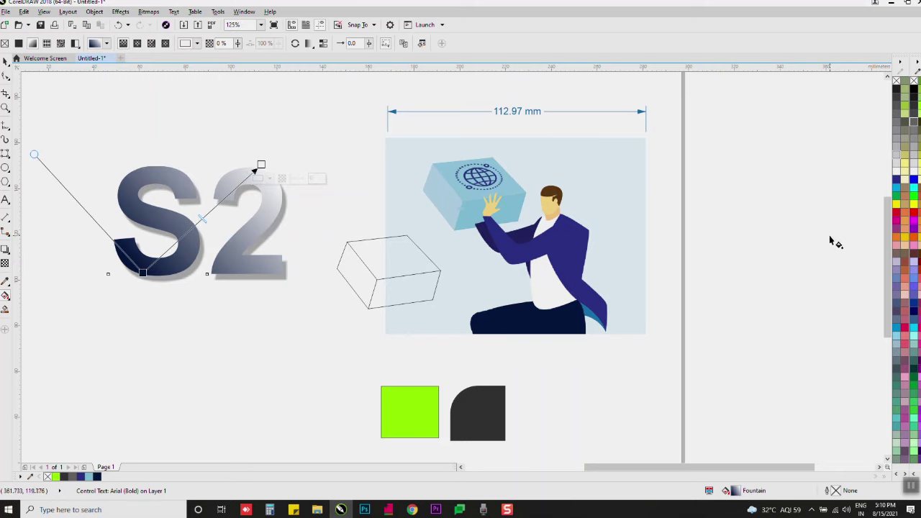
{"action": "left_click", "coordinate": [913, 229]}
- Reposition the "S2" gradient's end points so it runs nearly vertically, with dark navy below the text and purple above it
{"action": "left_click_drag", "start_coordinate": [142, 273], "coordinate": [121, 306]}
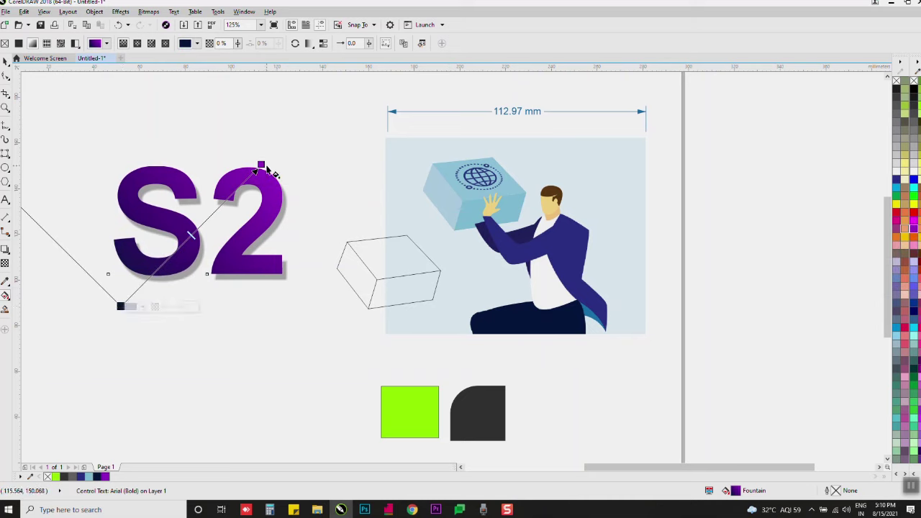
{"action": "left_click_drag", "start_coordinate": [260, 165], "coordinate": [234, 170]}
{"action": "left_click_drag", "start_coordinate": [119, 307], "coordinate": [208, 351]}
{"action": "left_click_drag", "start_coordinate": [233, 170], "coordinate": [221, 154]}
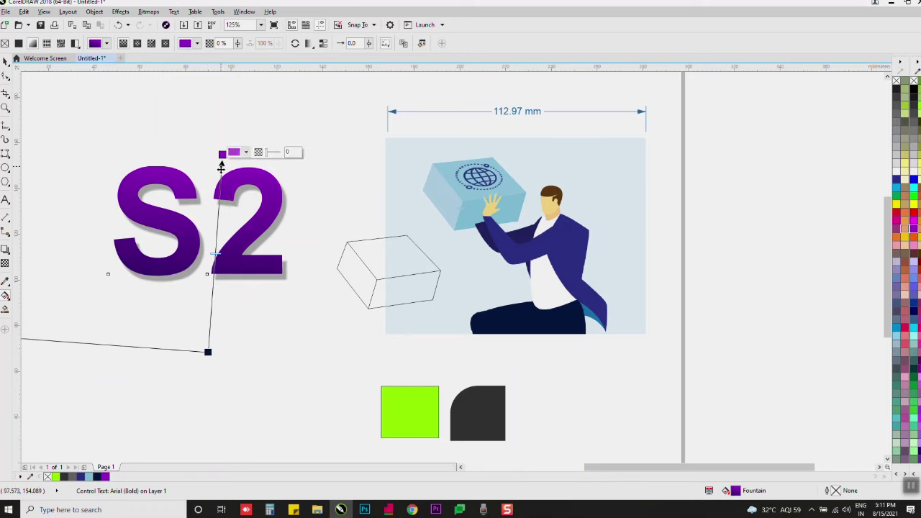
{"action": "left_click_drag", "start_coordinate": [208, 351], "coordinate": [211, 331]}
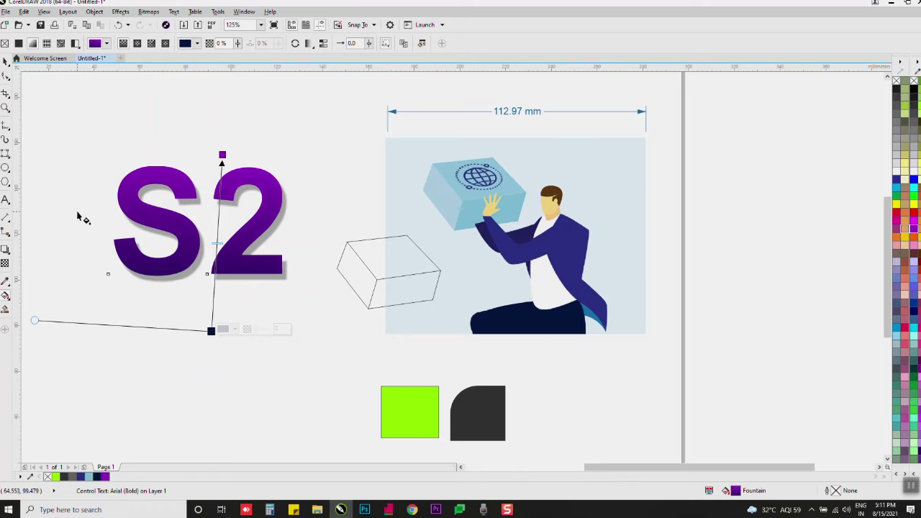
- Move the "S2" text up and the box outline off the illustration into the empty area below the text
{"action": "left_click", "coordinate": [8, 311]}
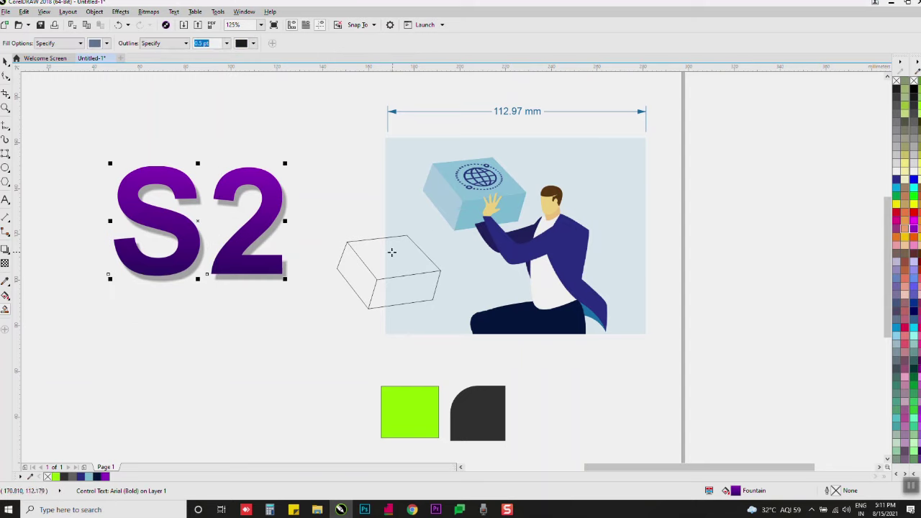
{"action": "left_click", "coordinate": [6, 62]}
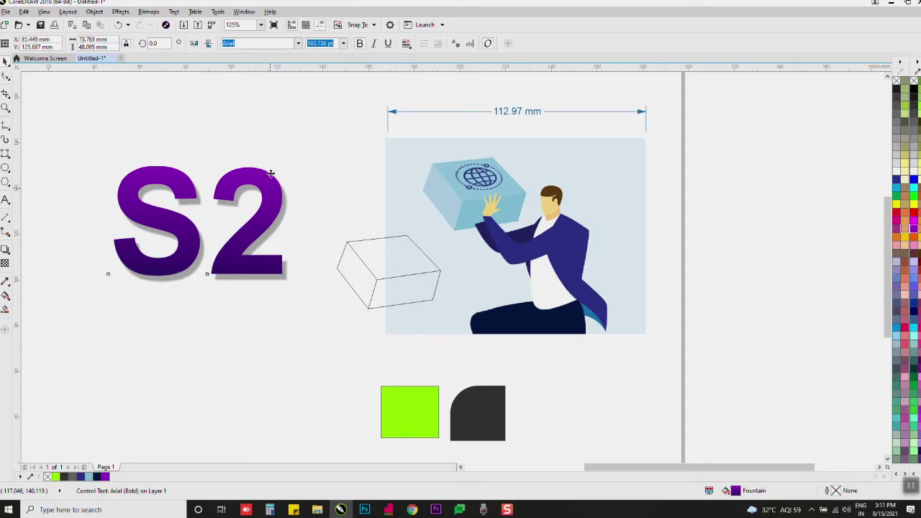
{"action": "left_click_drag", "start_coordinate": [272, 174], "coordinate": [272, 109]}
{"action": "left_click_drag", "start_coordinate": [321, 210], "coordinate": [454, 326]}
{"action": "left_click_drag", "start_coordinate": [439, 279], "coordinate": [344, 299]}
- Fill the top, front and left faces of the box outline with blue-grey using the Smart Fill tool
{"action": "left_click", "coordinate": [6, 310]}
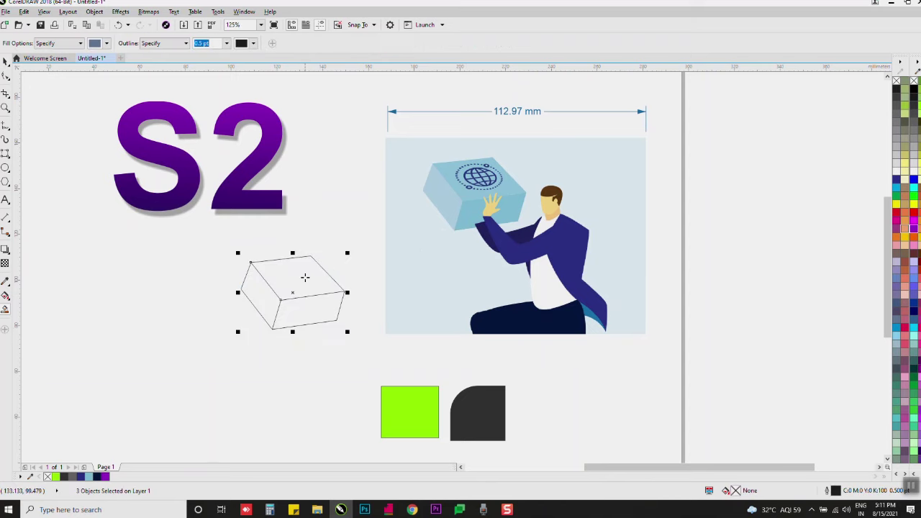
{"action": "left_click", "coordinate": [305, 277]}
{"action": "left_click", "coordinate": [299, 314]}
{"action": "left_click", "coordinate": [252, 295]}
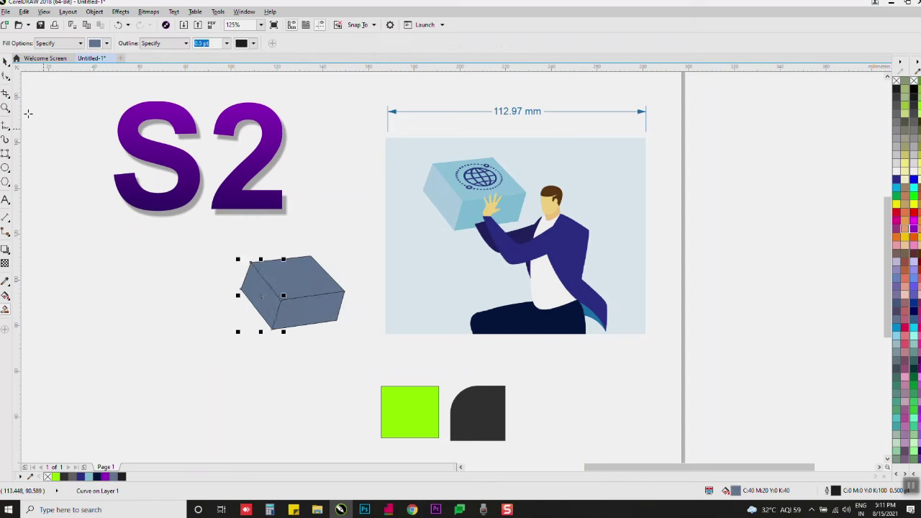
- Set the outline width of the three filled box faces to None
{"action": "left_click", "coordinate": [5, 62]}
{"action": "left_click", "coordinate": [314, 320], "text": "shift"}
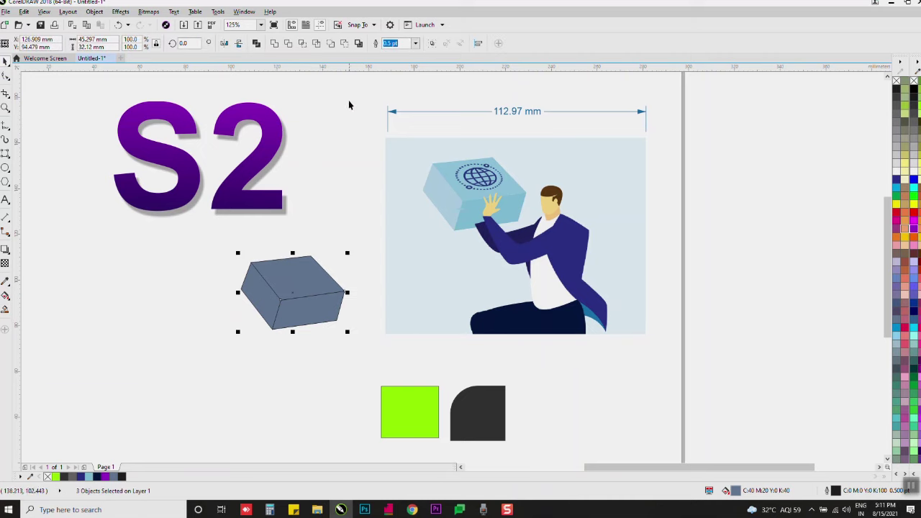
{"action": "left_click", "coordinate": [415, 43]}
{"action": "left_click", "coordinate": [394, 56]}
{"action": "left_click", "coordinate": [353, 200]}
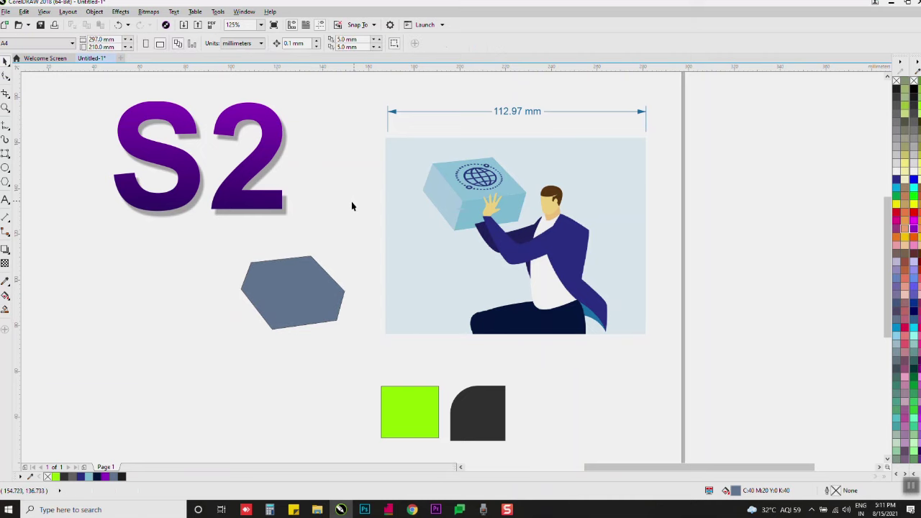
- Delete the original outline shapes underneath the box, keeping only the three filled faces without outlines
{"action": "left_click", "coordinate": [311, 281]}
{"action": "left_click", "coordinate": [281, 312], "text": "shift"}
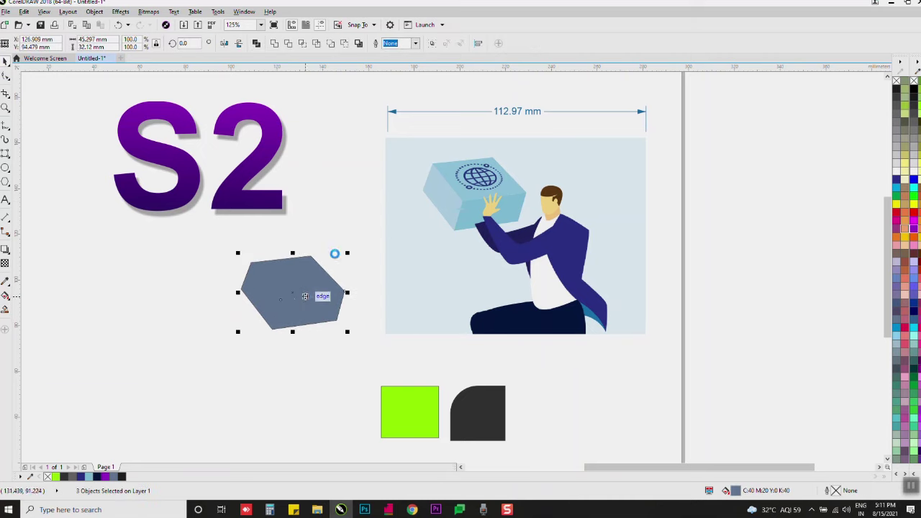
{"action": "key", "text": "Delete"}
{"action": "left_click_drag", "start_coordinate": [355, 242], "coordinate": [224, 333]}
{"action": "key", "text": "Delete"}
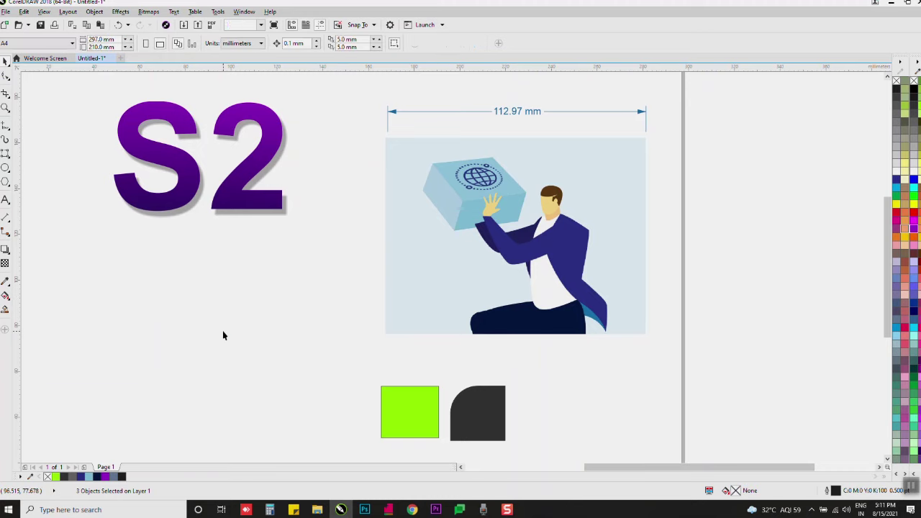
{"action": "key", "text": "ctrl+z"}
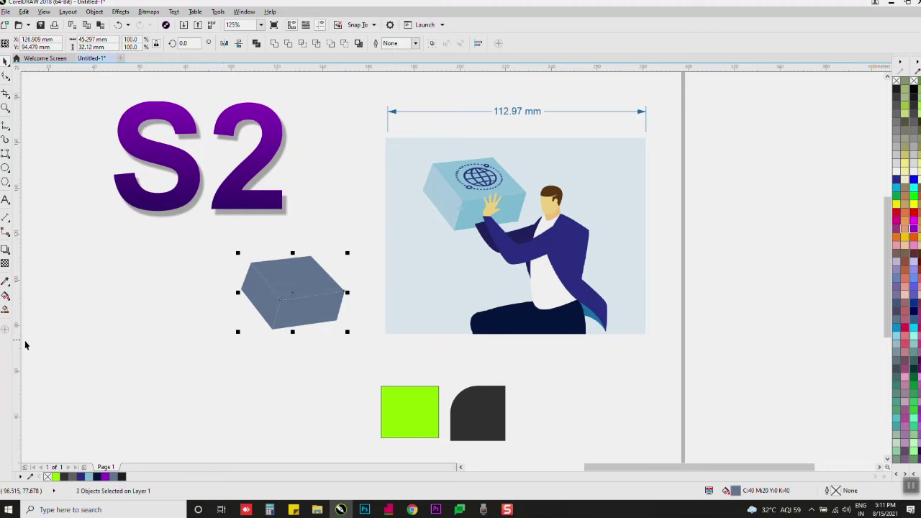
- Colour the three box faces with the Color Eyedropper, using the matching light blues of the illustration's held box
{"action": "left_click", "coordinate": [5, 280]}
{"action": "left_click", "coordinate": [492, 219]}
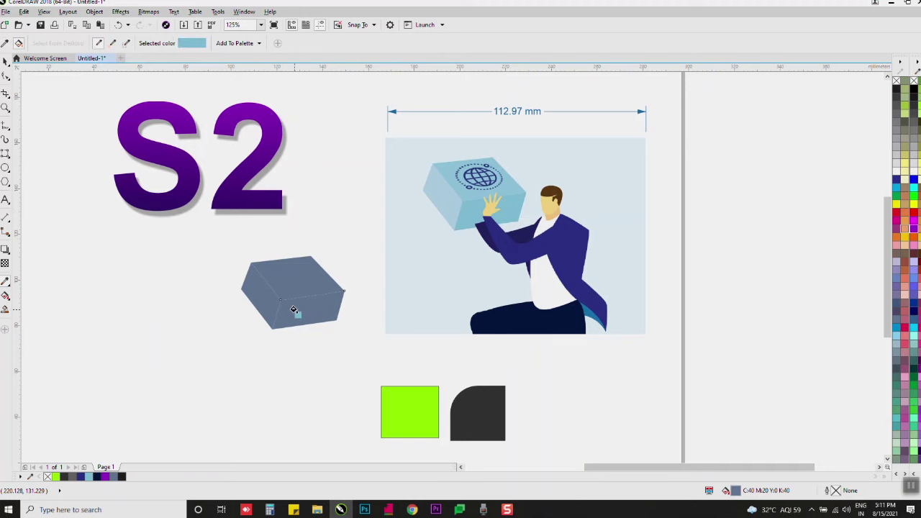
{"action": "left_click", "coordinate": [298, 313]}
{"action": "left_click", "coordinate": [476, 201]}
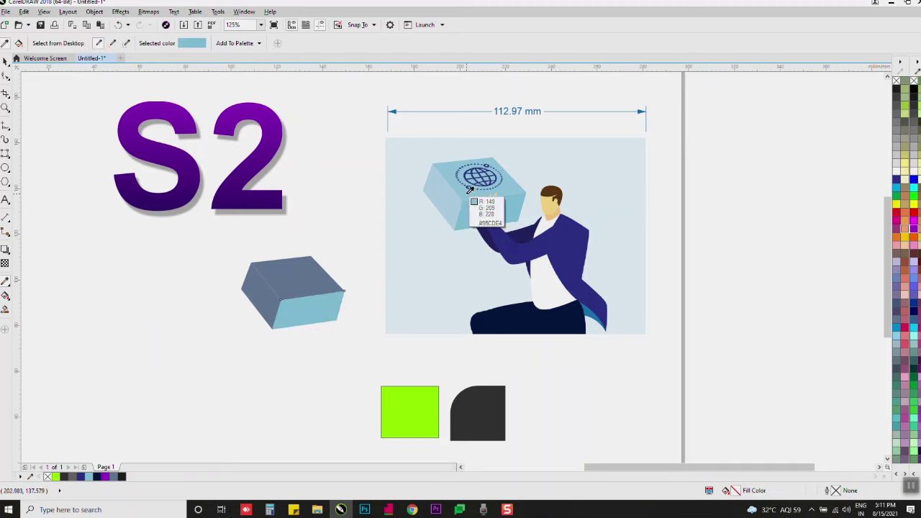
{"action": "left_click", "coordinate": [305, 277]}
{"action": "left_click", "coordinate": [267, 304]}
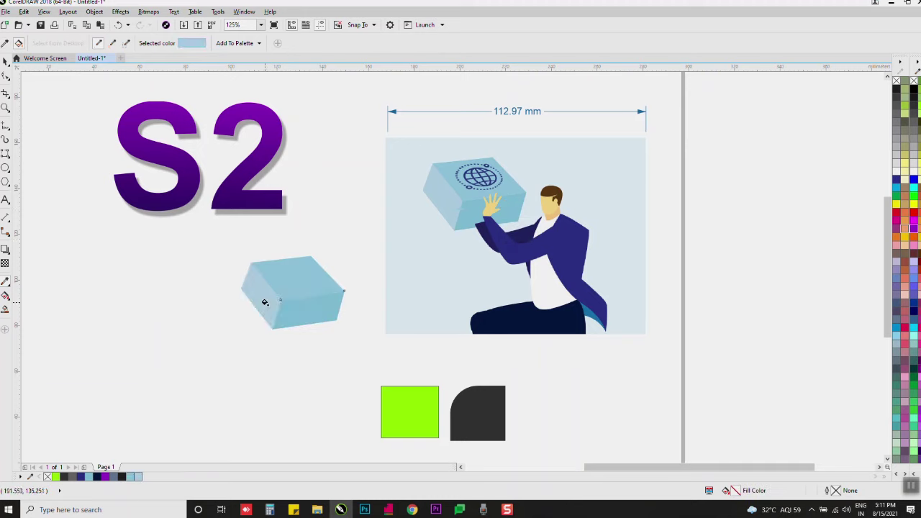
- Move the coloured box onto the illustration, directly below the box the man is holding
{"action": "left_click", "coordinate": [6, 61]}
{"action": "left_click_drag", "start_coordinate": [195, 249], "coordinate": [395, 366]}
{"action": "left_click_drag", "start_coordinate": [295, 307], "coordinate": [440, 289]}
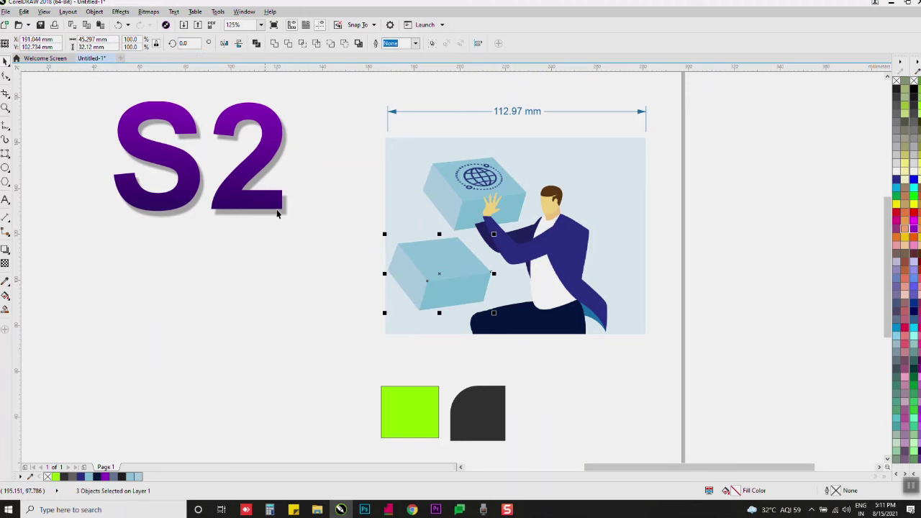
{"action": "scroll", "coordinate": [395, 214], "scroll_direction": "down", "scroll_amount": 3}
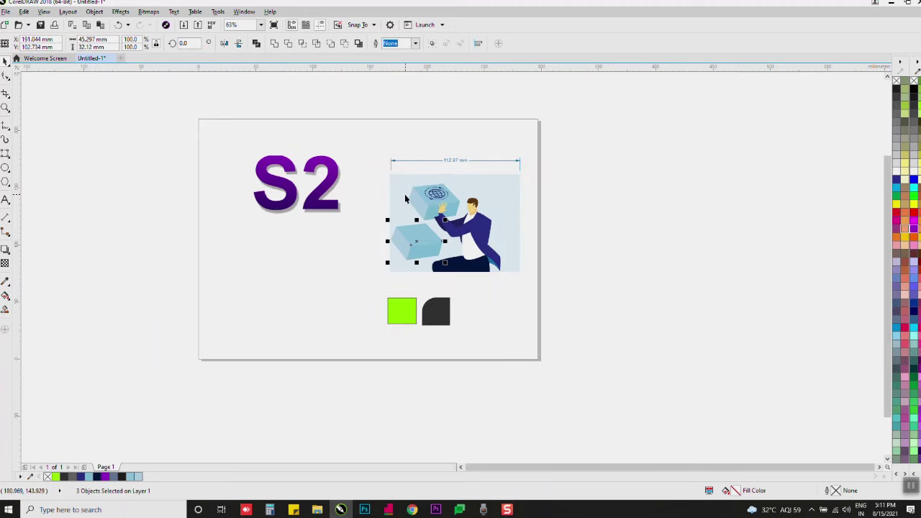
{"action": "scroll", "coordinate": [405, 198], "scroll_direction": "up", "scroll_amount": 3}
{"action": "scroll", "coordinate": [449, 247], "scroll_direction": "down", "scroll_amount": 3}
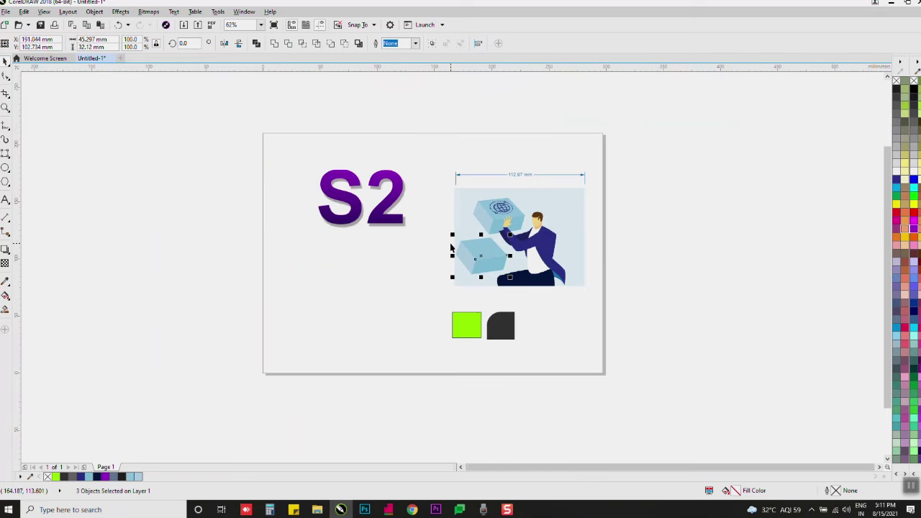
{"action": "scroll", "coordinate": [414, 208], "scroll_direction": "up", "scroll_amount": 3}
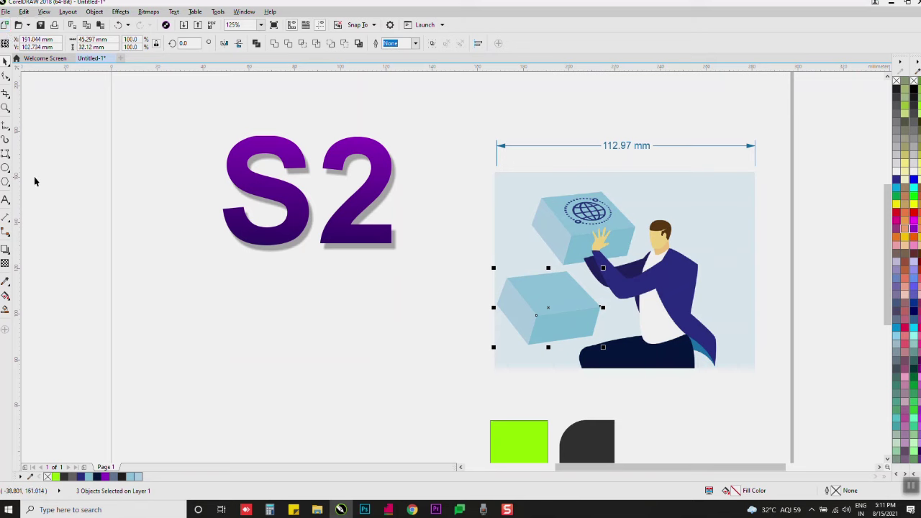
{"action": "left_click", "coordinate": [5, 13]}
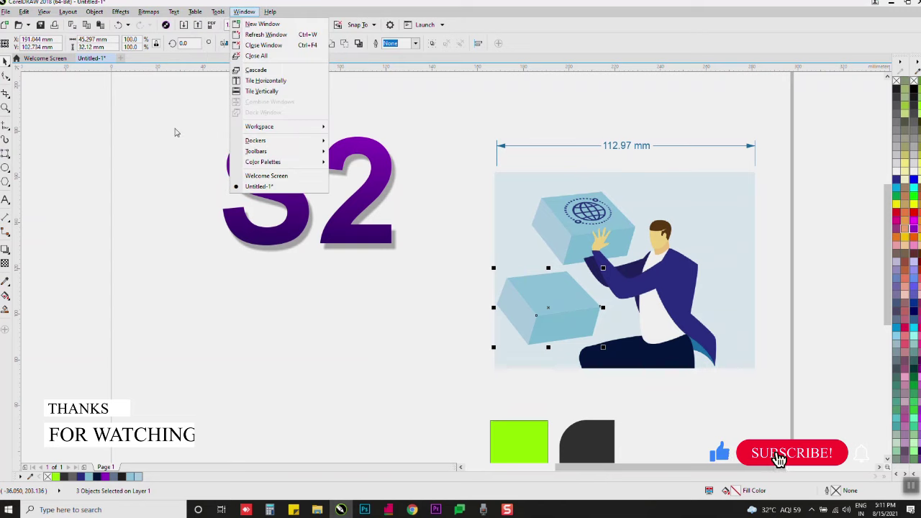
{"action": "left_click", "coordinate": [153, 129]}
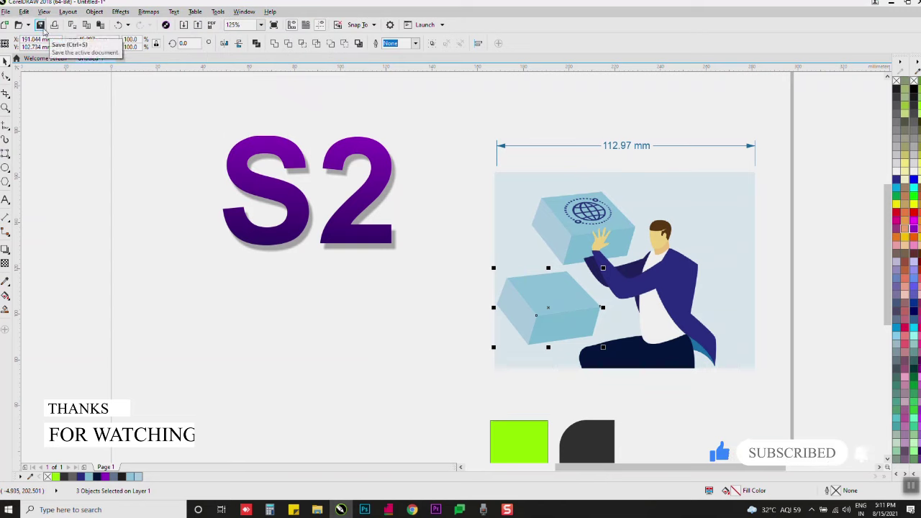
{"action": "left_click", "coordinate": [160, 211]}
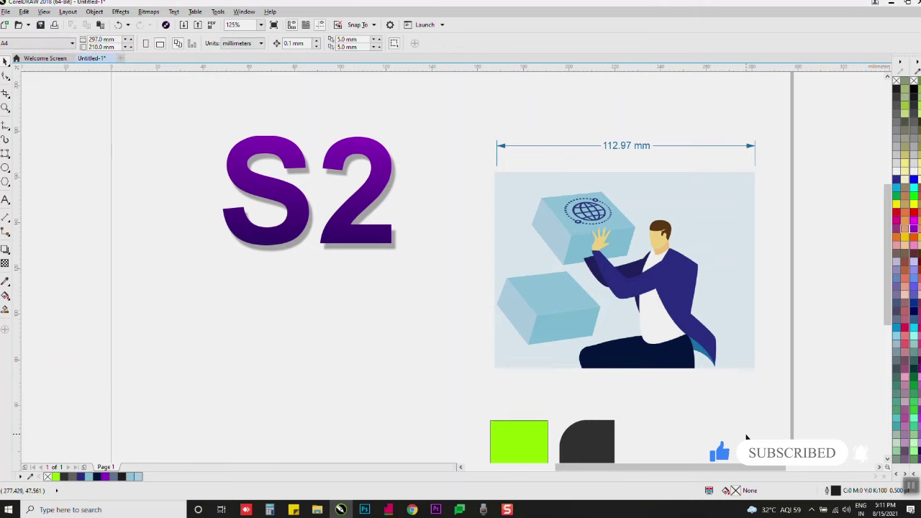